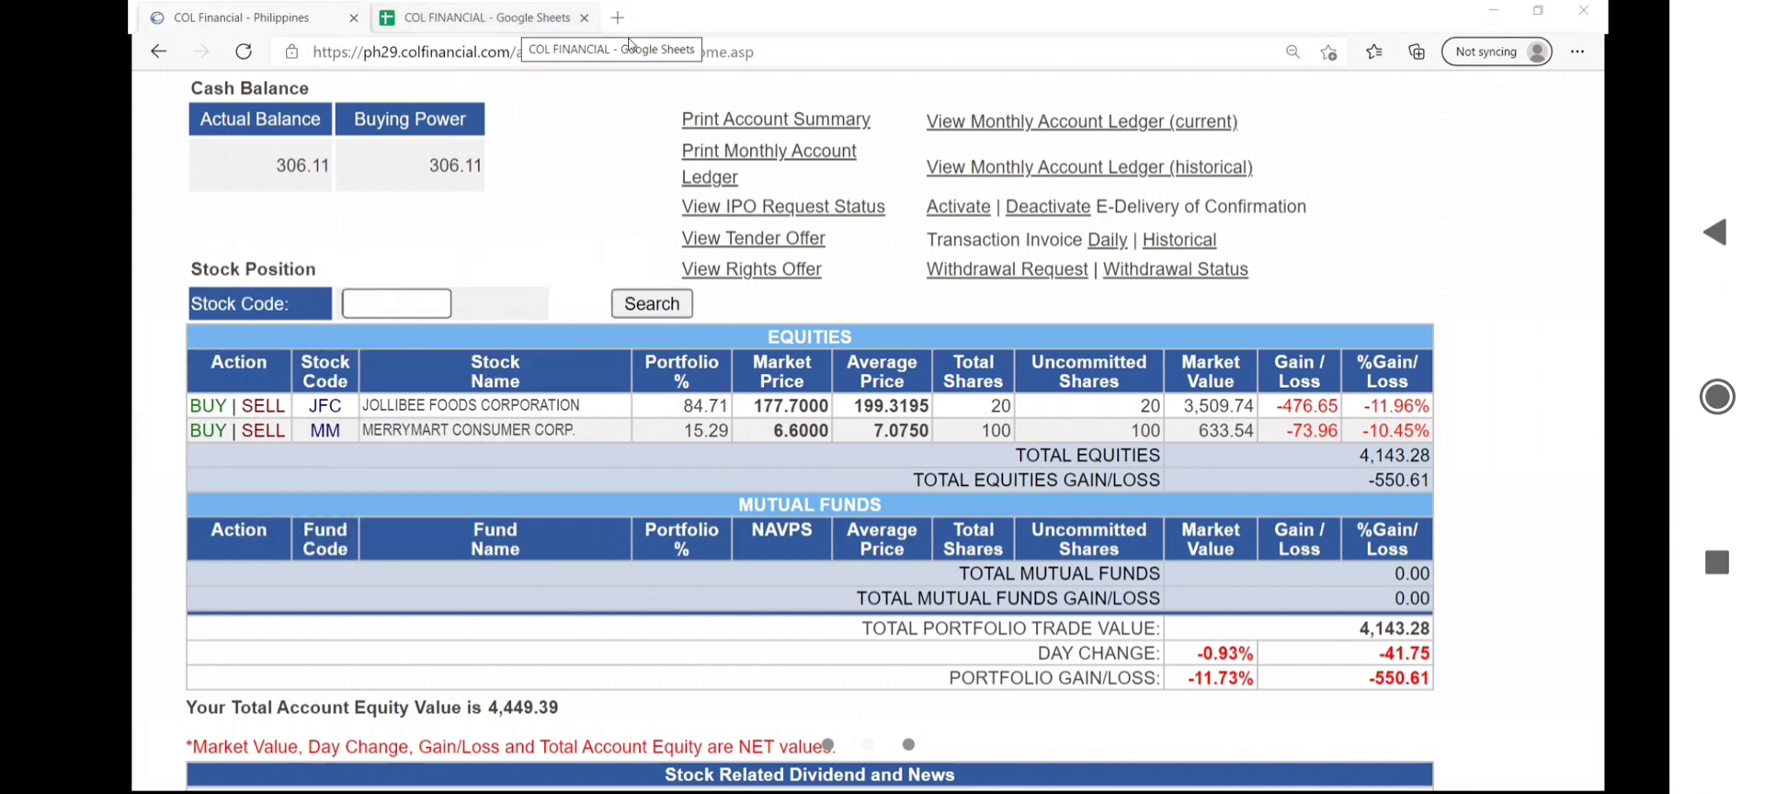
Step: In the COL FINANCIAL spreadsheet, insert a column before Date of Purchase and give it the header STOCK CODE
left_click(552, 17)
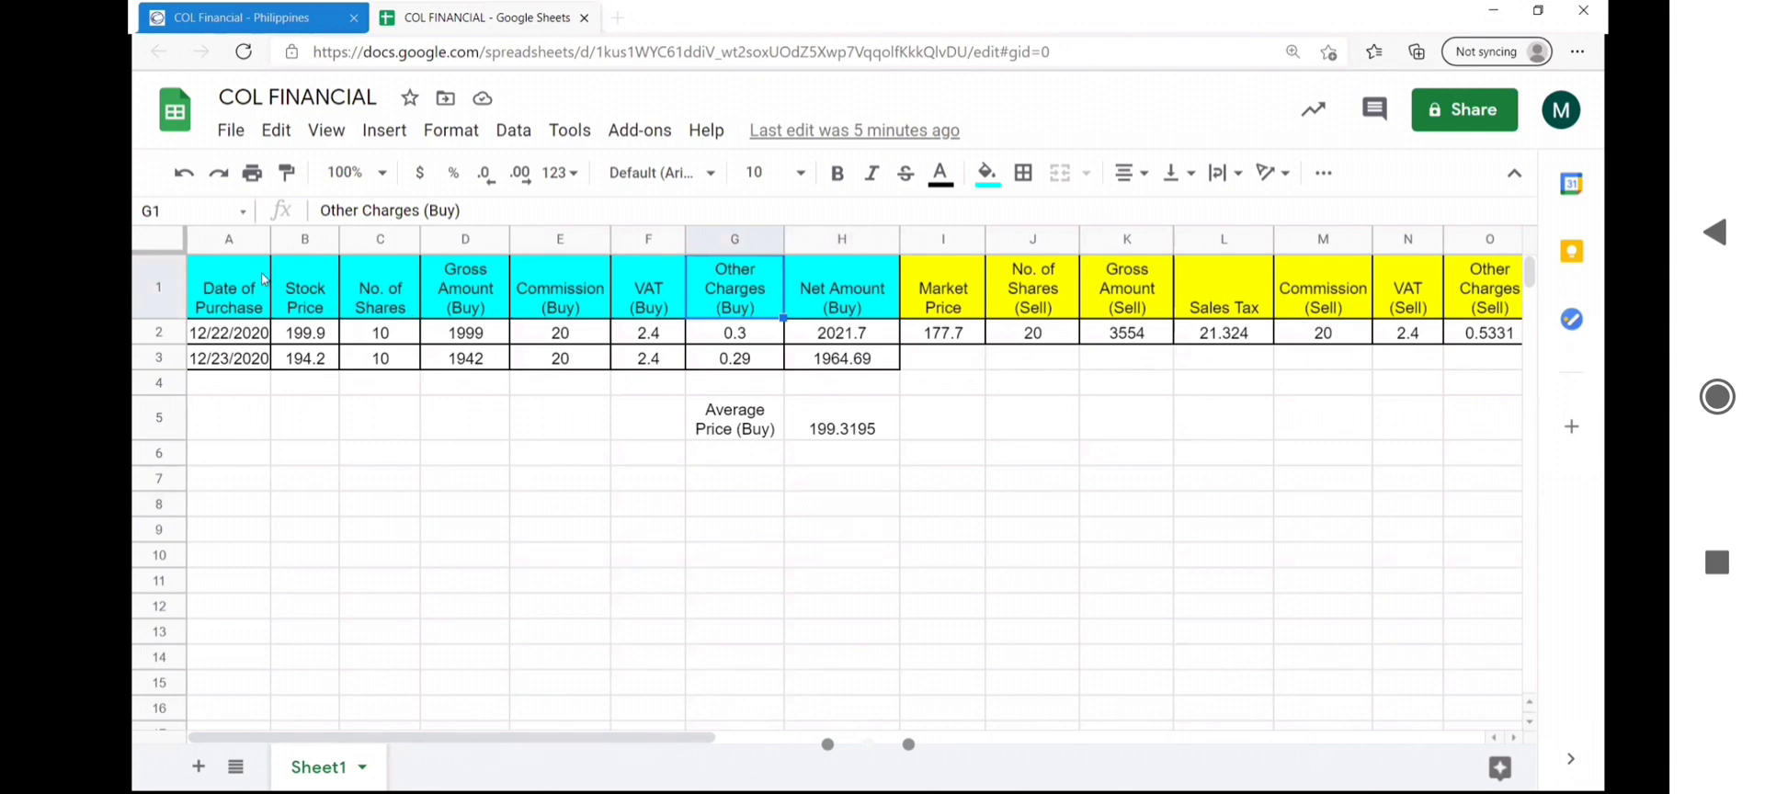
left_click(235, 241)
right_click(236, 240)
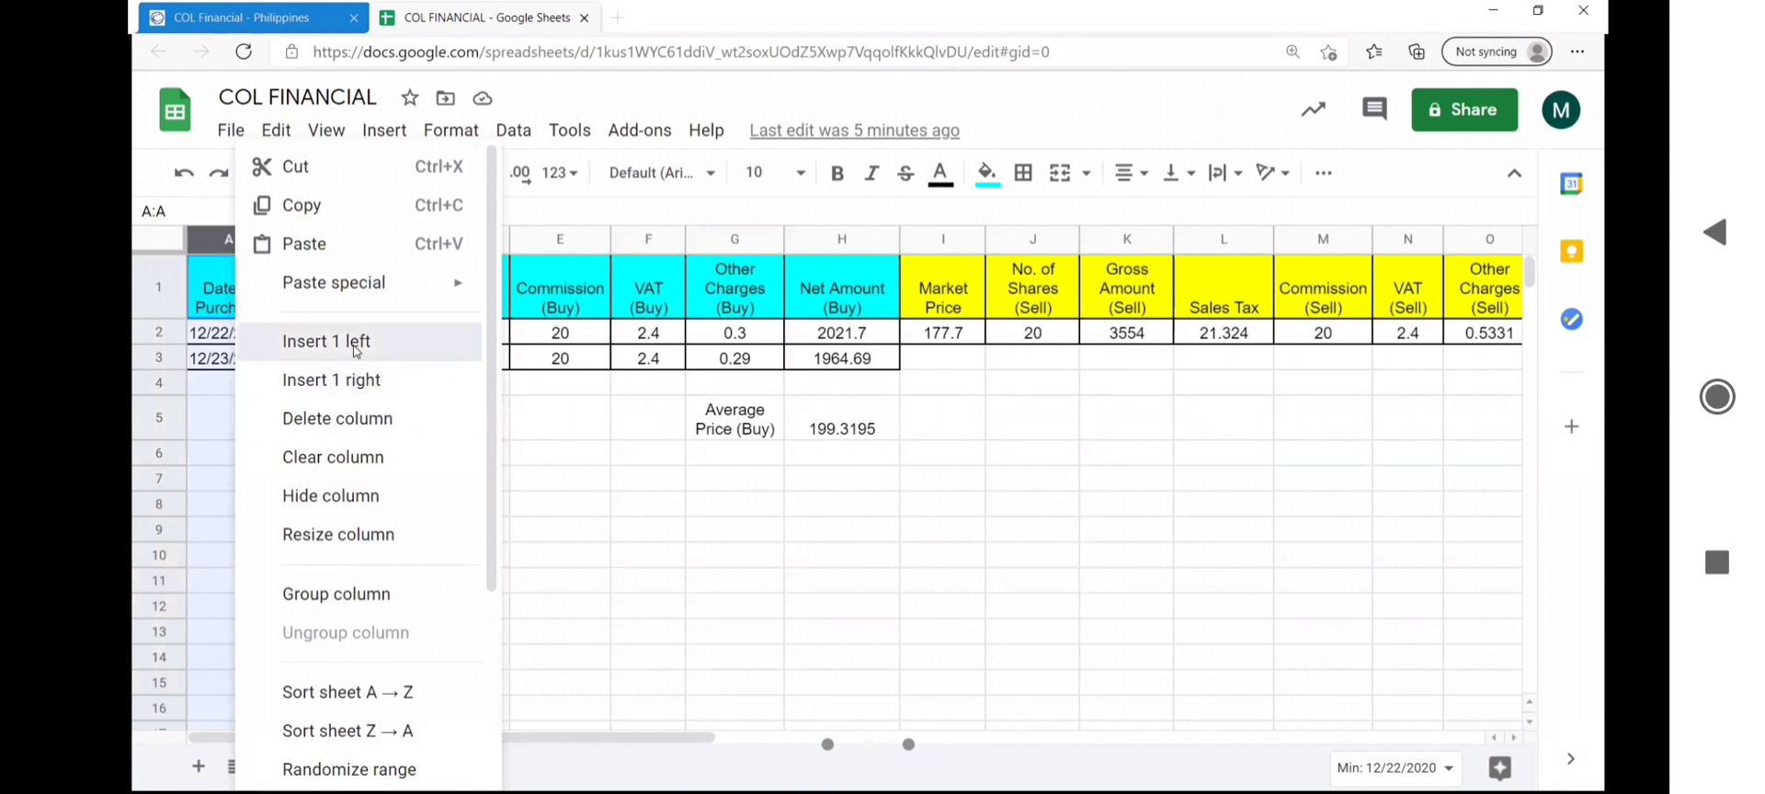
left_click(355, 350)
left_click(247, 292)
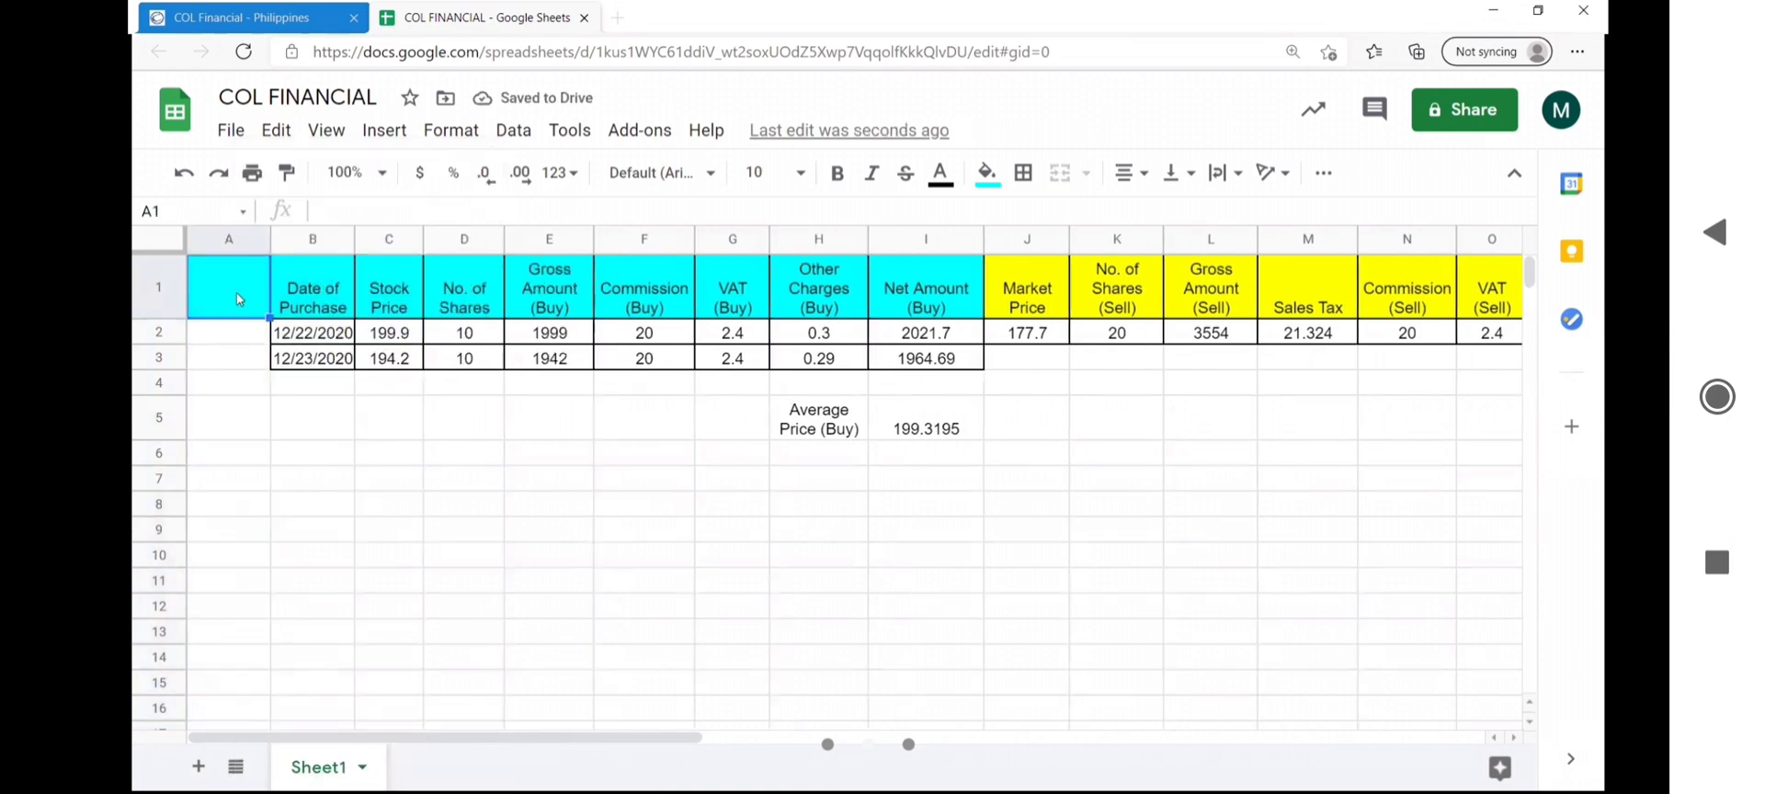
type("STOCK CODE")
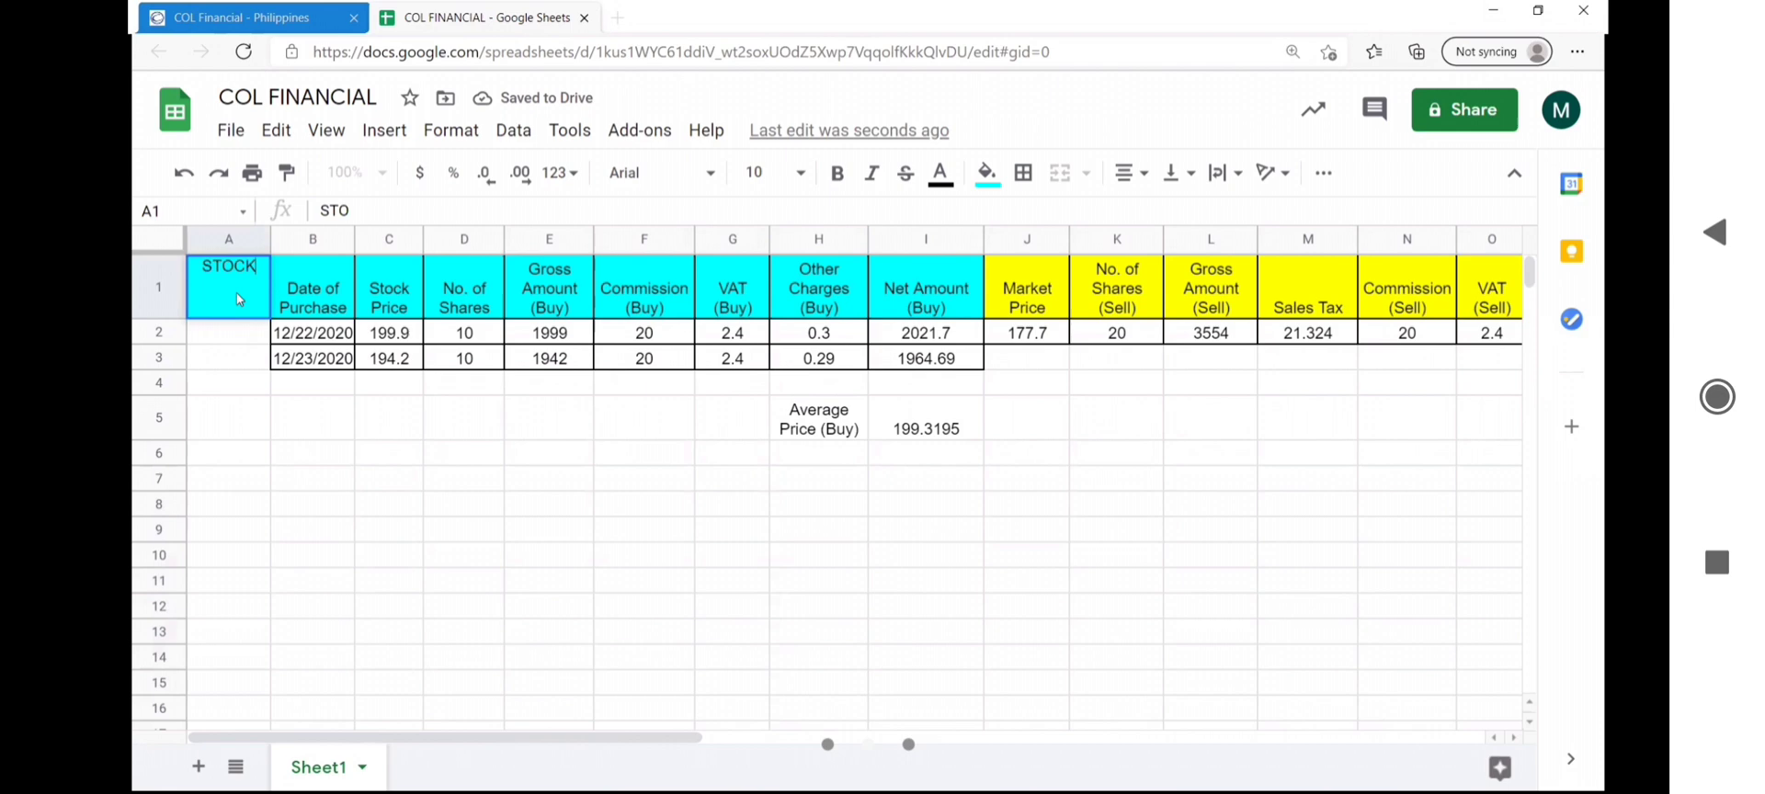
Step: Switch to the COL Financial site and look up the historical transaction invoices for December 2020
left_click(244, 17)
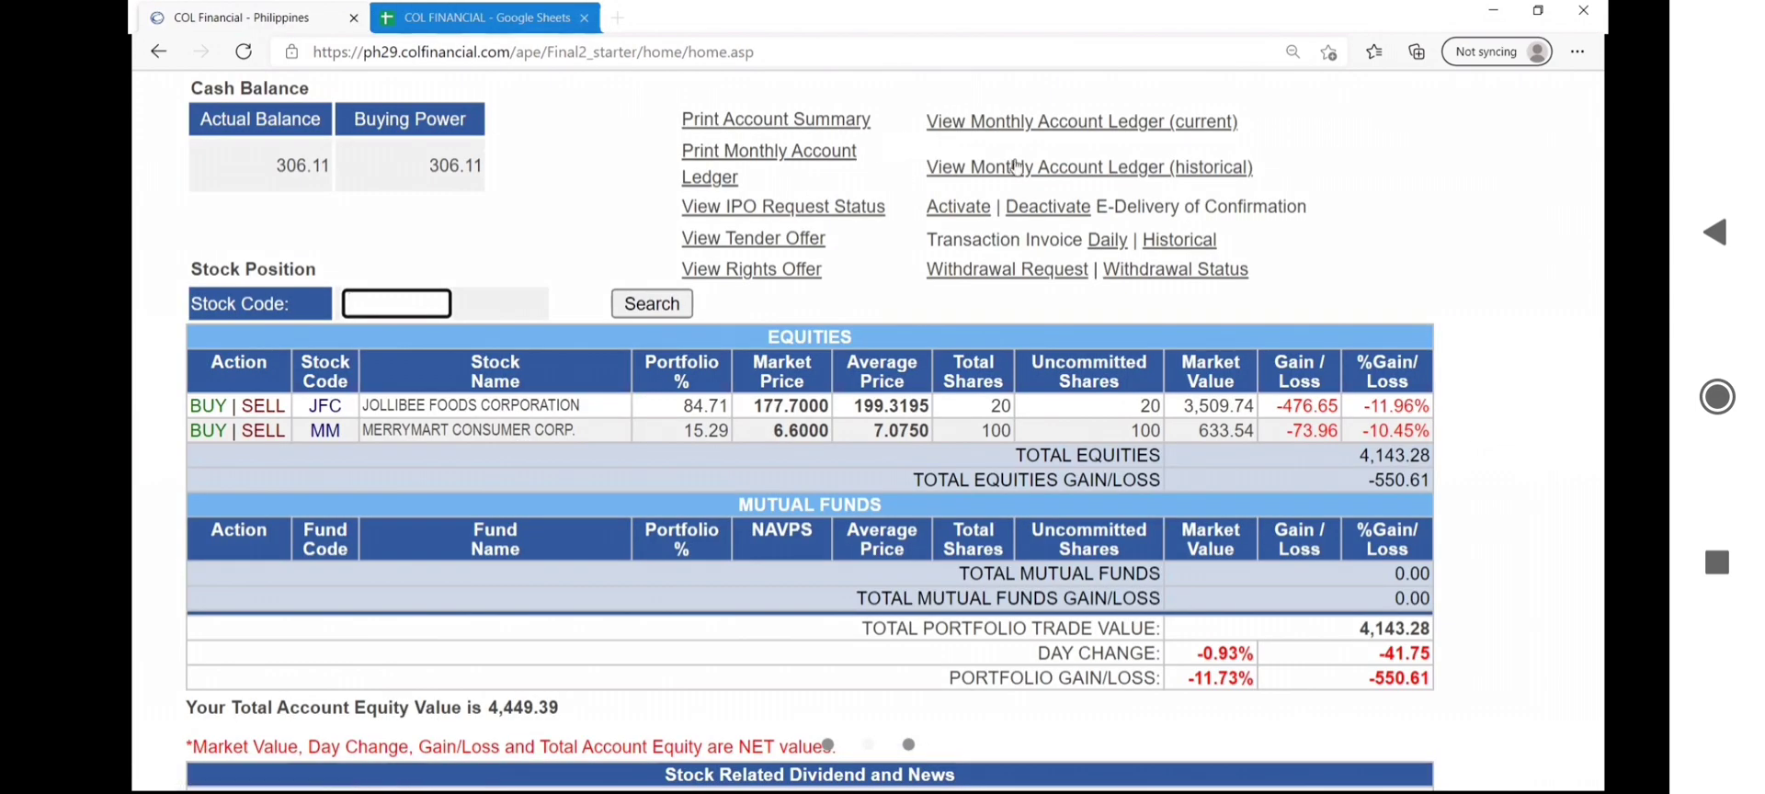
left_click(1165, 242)
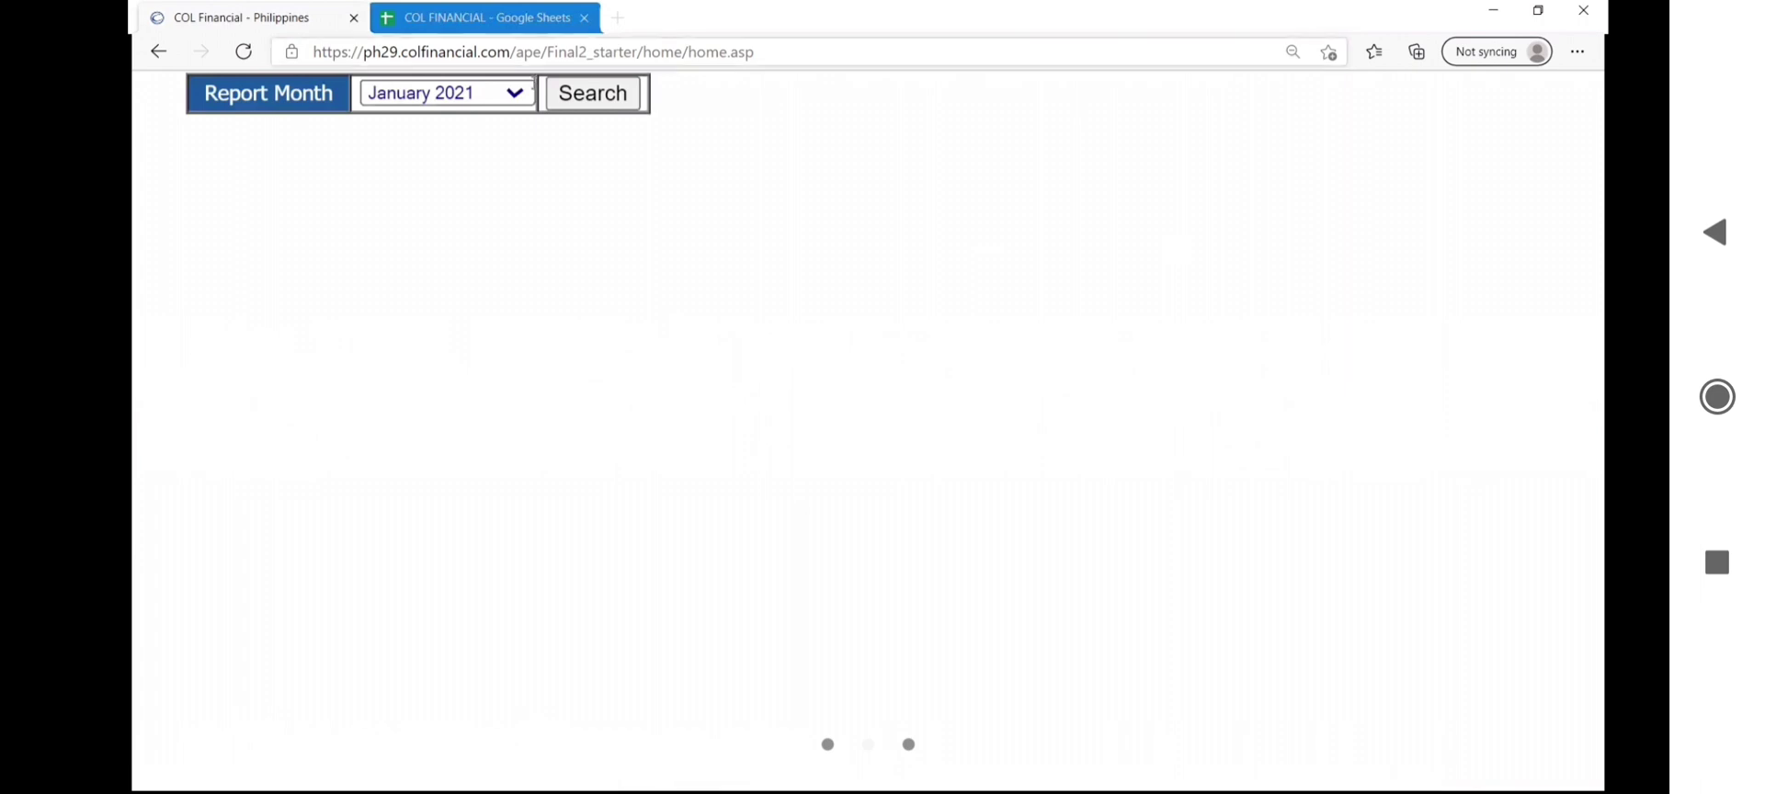
left_click(447, 93)
left_click(455, 158)
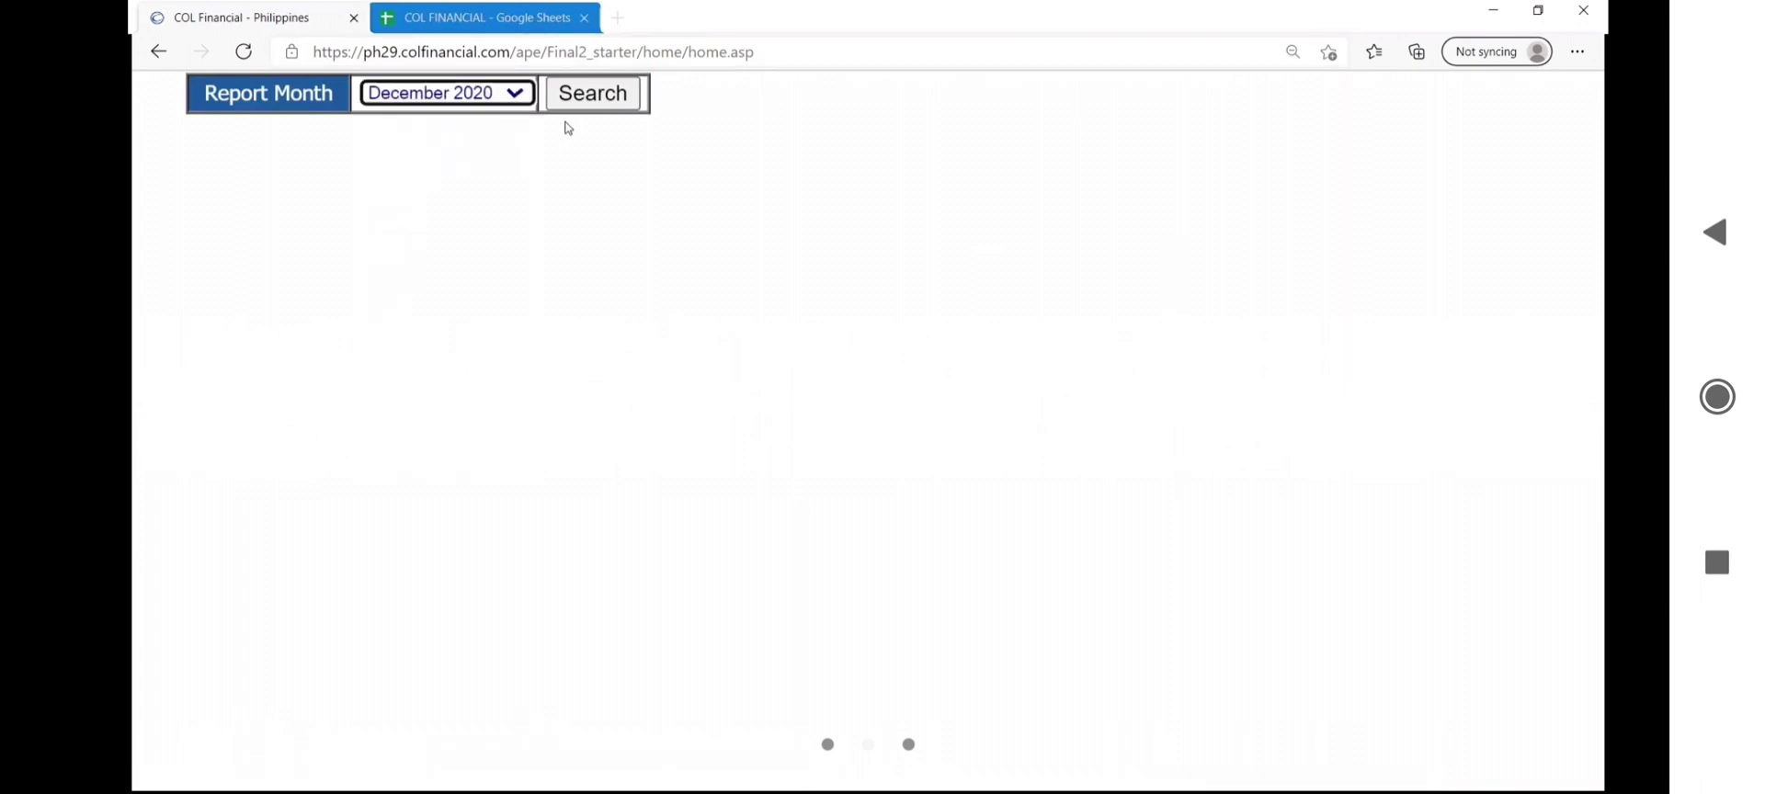
left_click(586, 102)
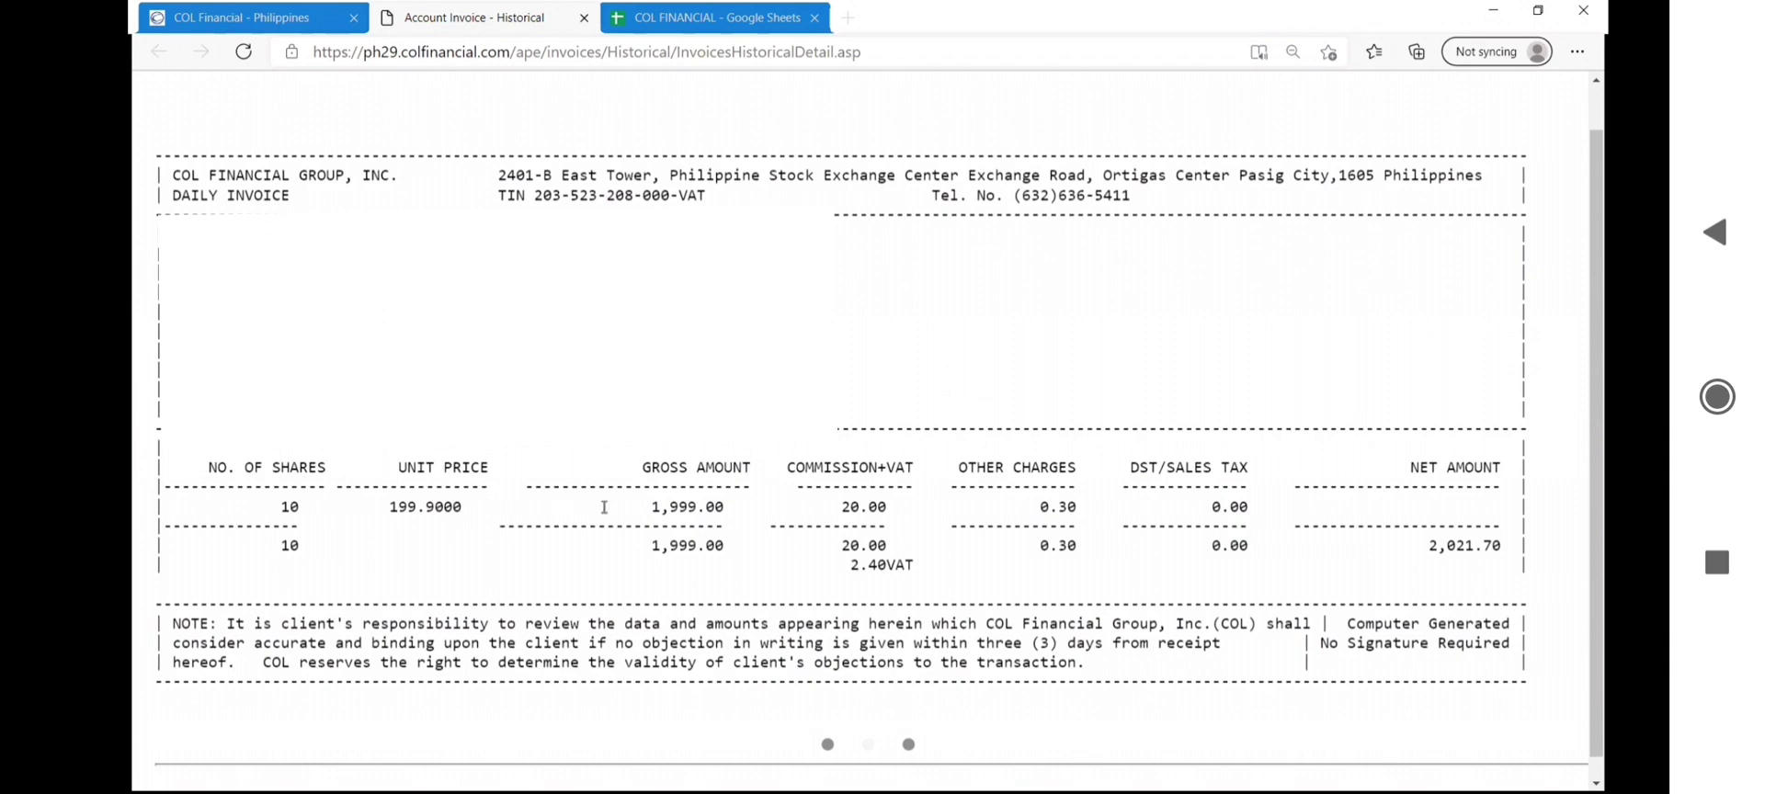
Step: Return to the COL FINANCIAL sheet and review the first JFC purchase's stock price, number of shares and gross amount formula
left_click(642, 27)
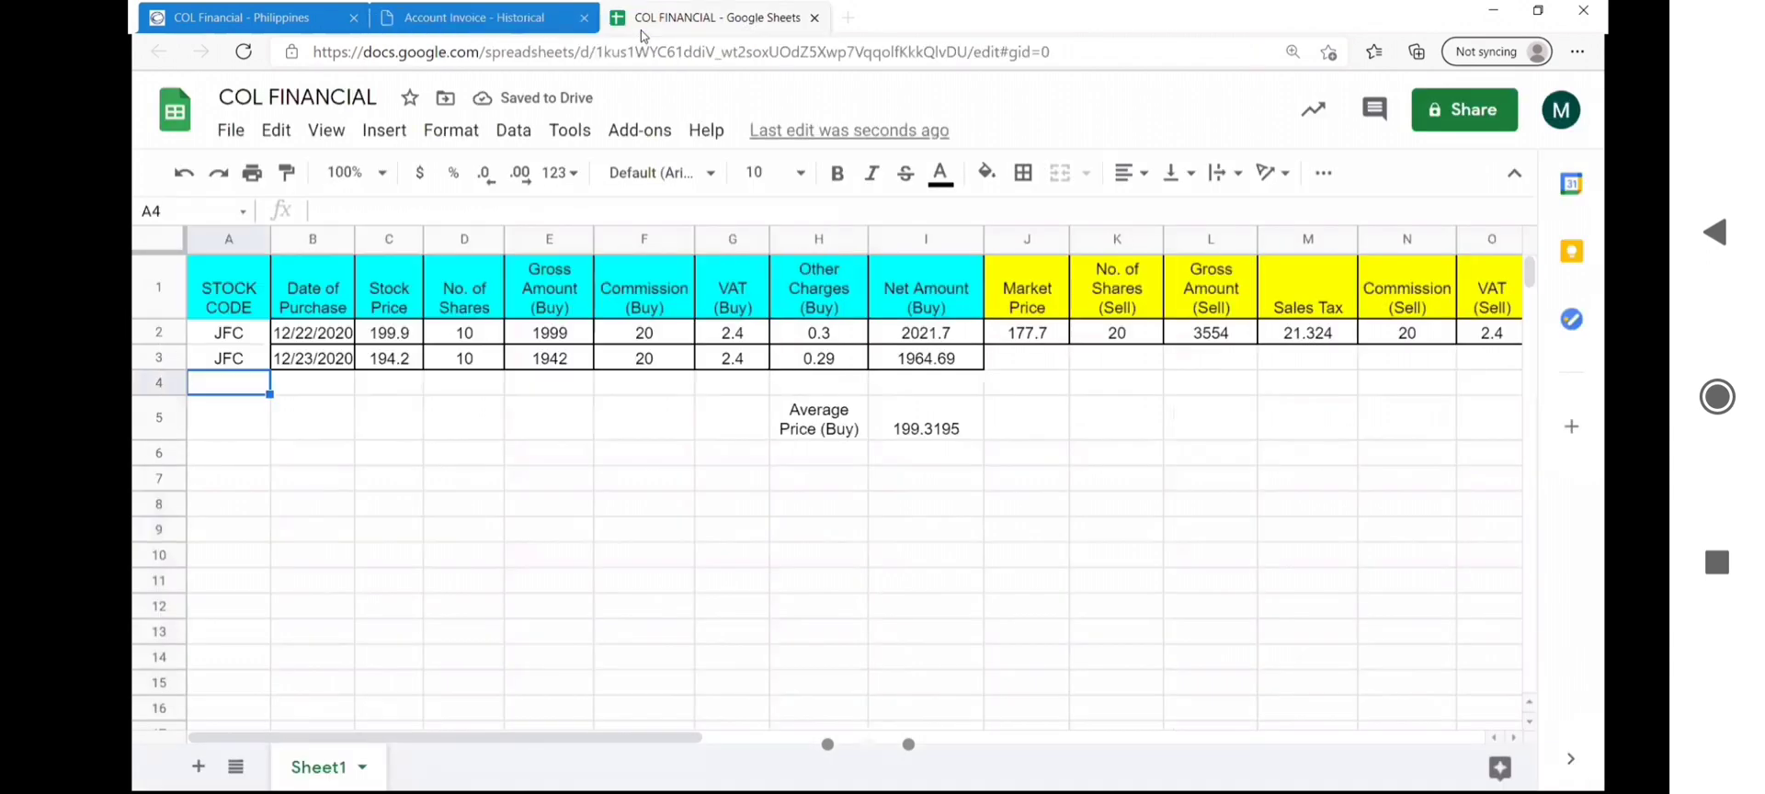
left_click(384, 333)
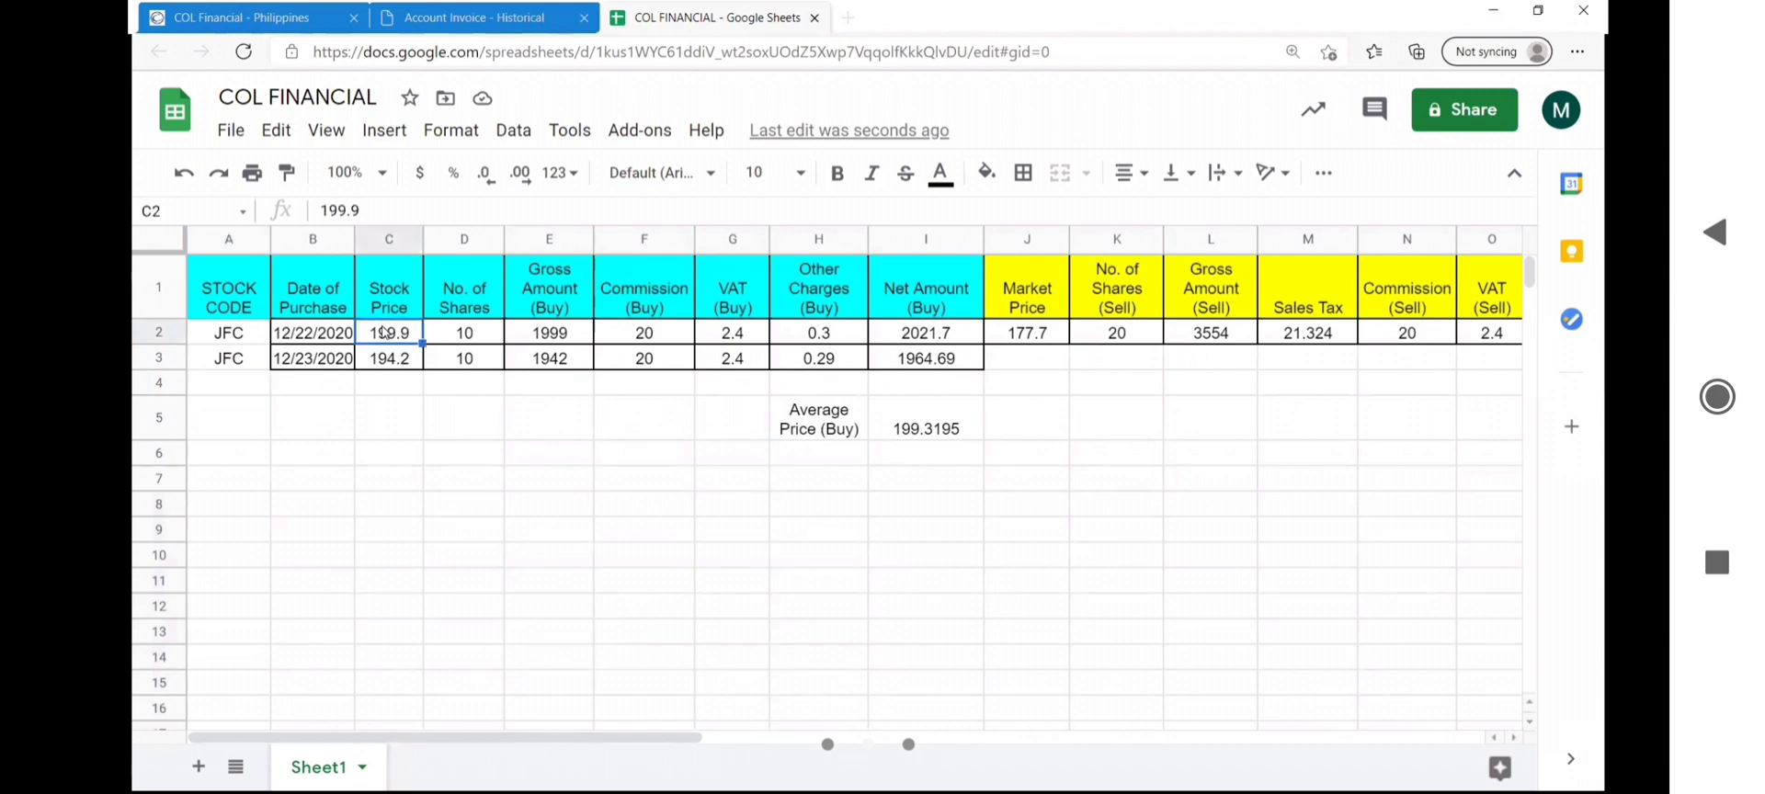
key("Right")
key("Right")
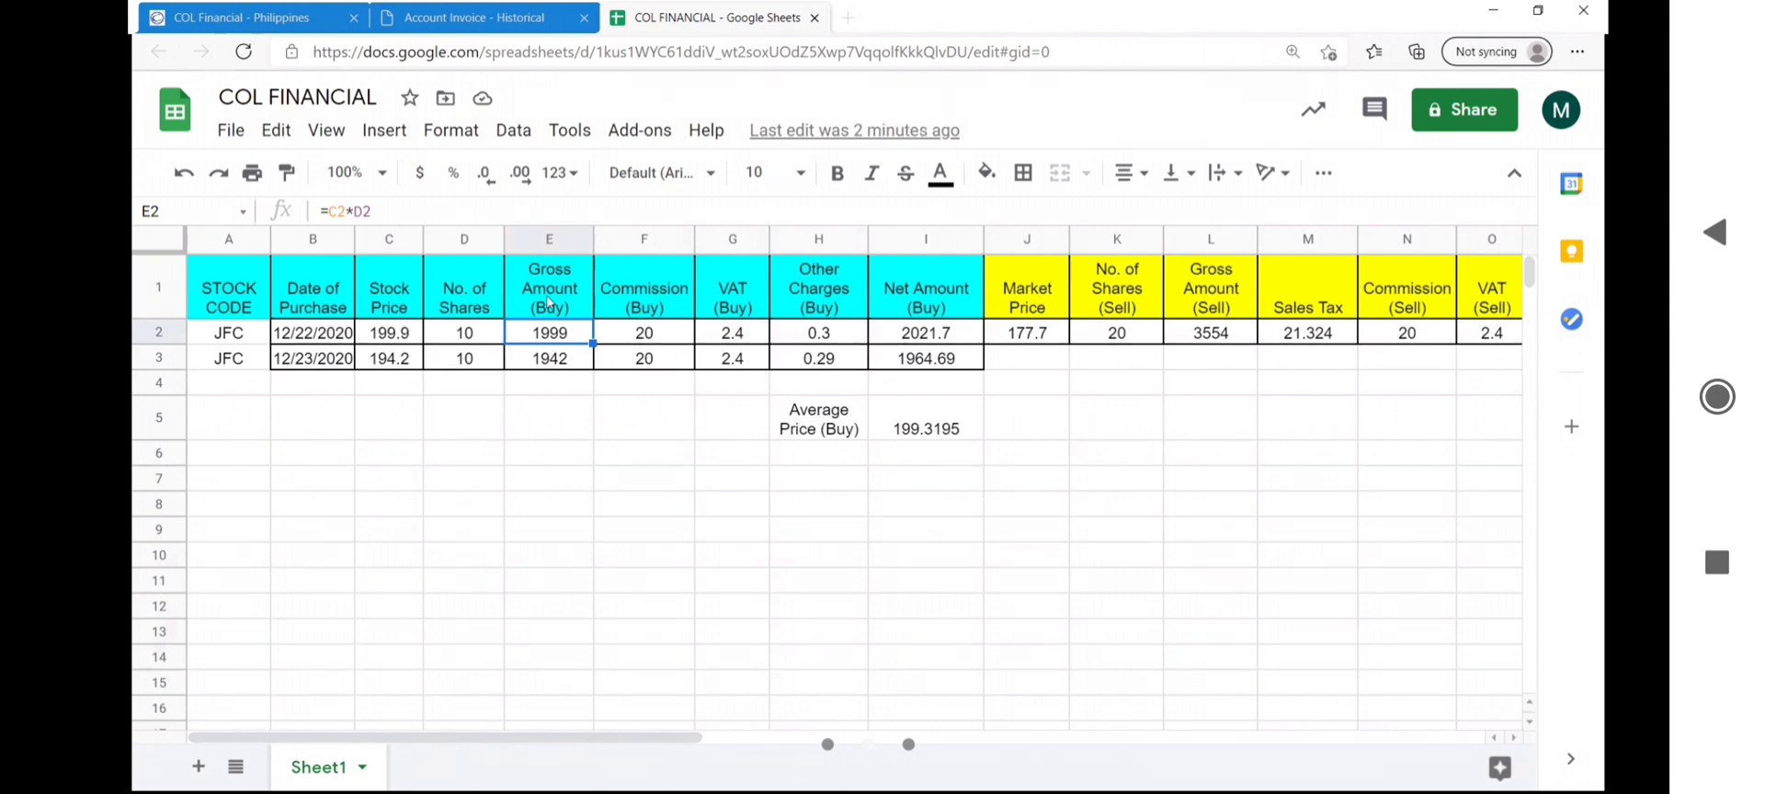
left_click(419, 210)
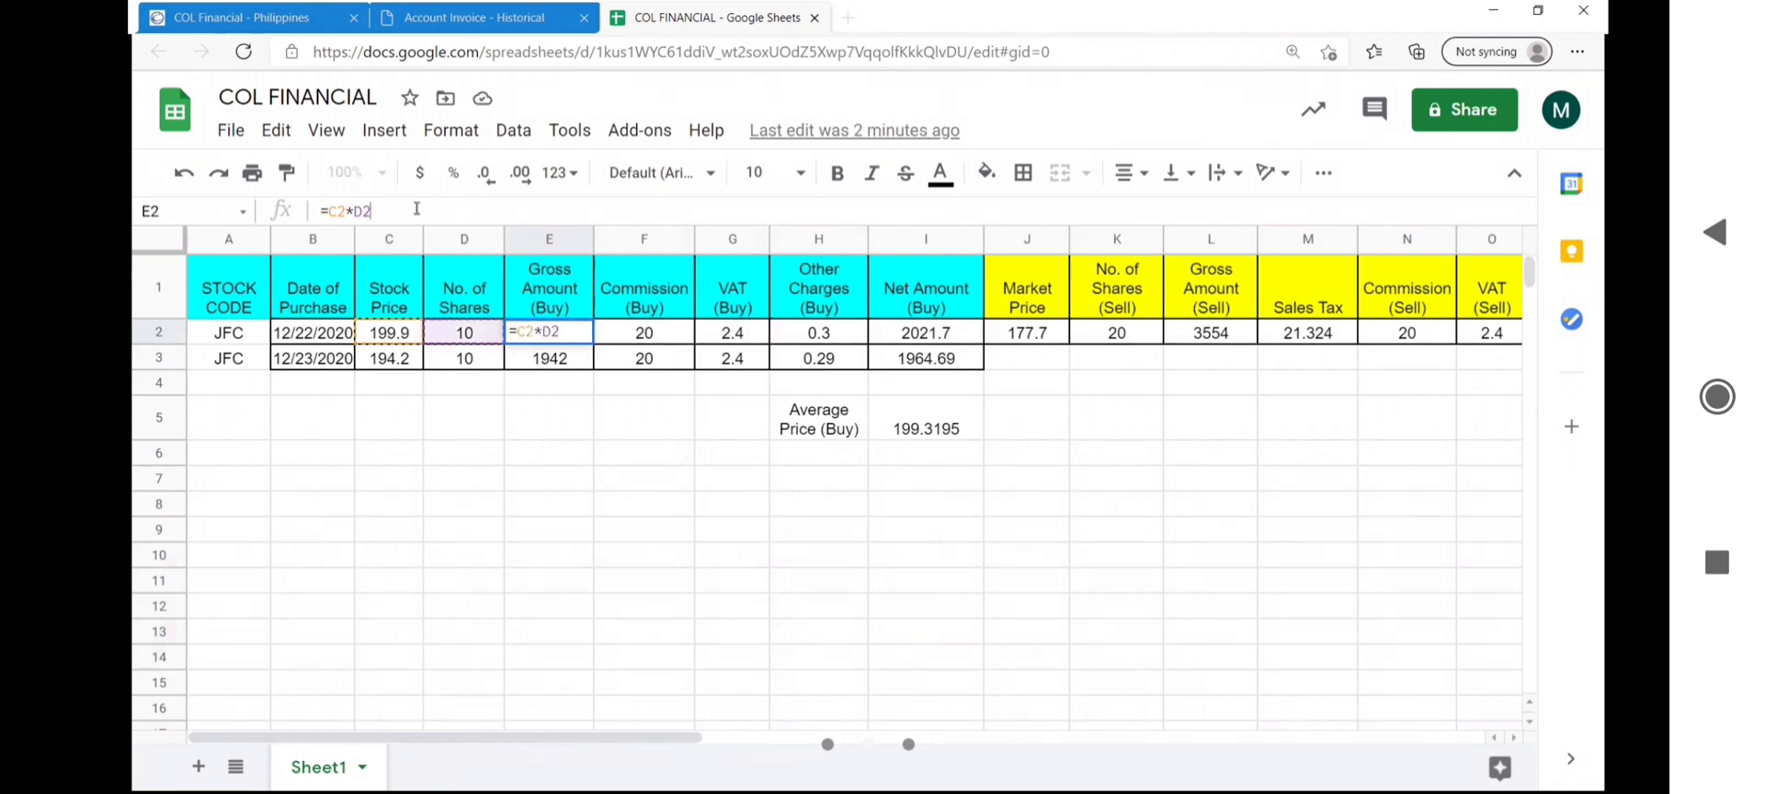
key("Return")
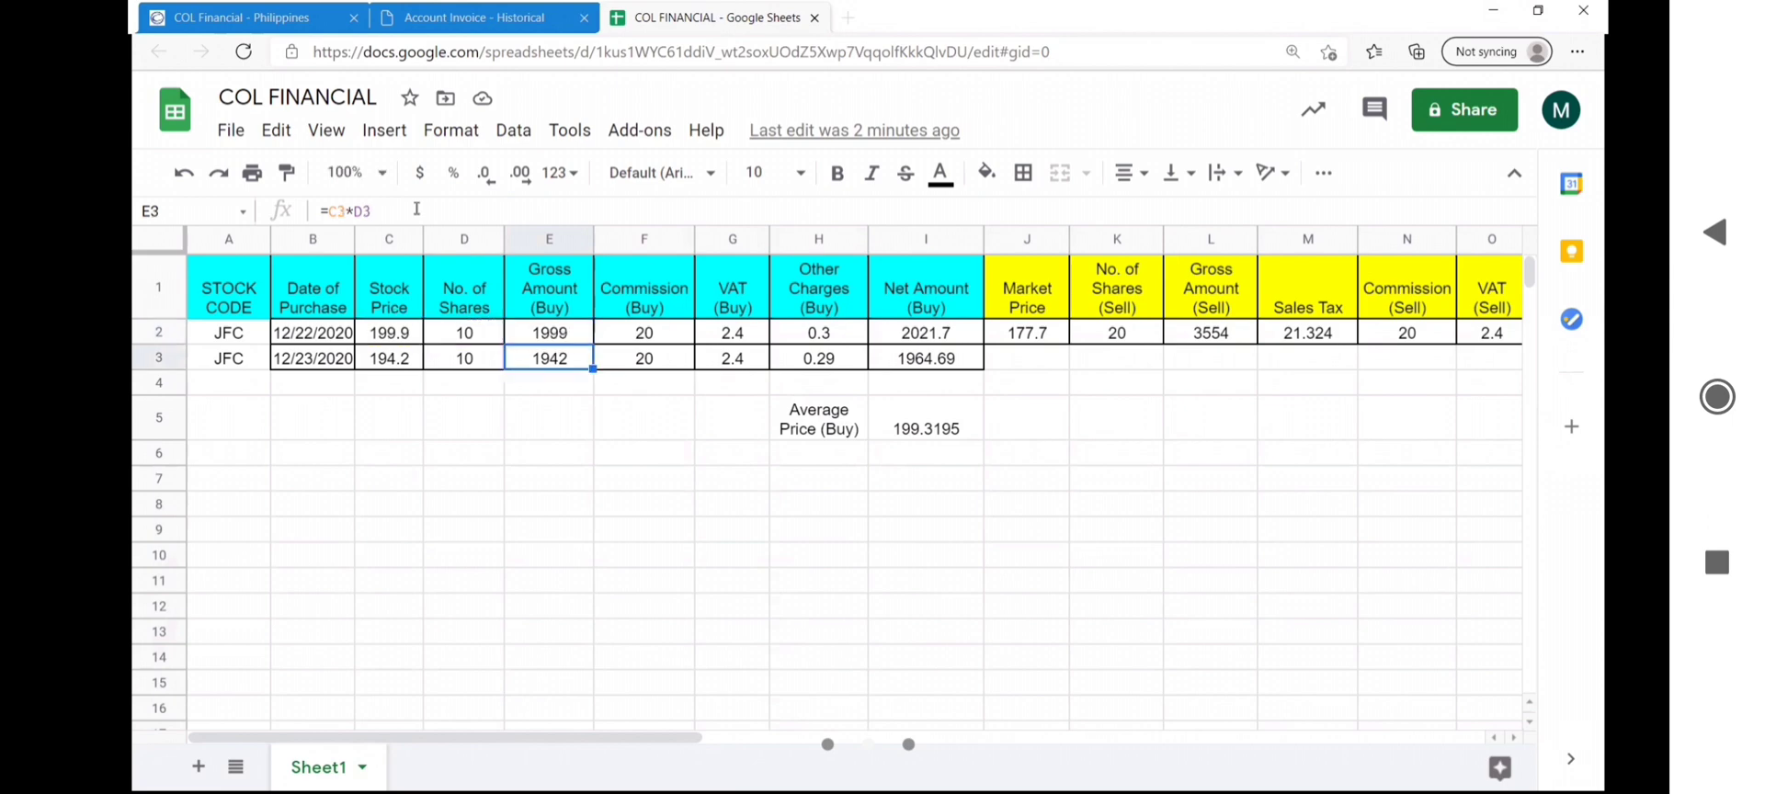
Step: Inspect the Commission (Buy) formula of the first JFC purchase without changing it
key("Up")
key("Right")
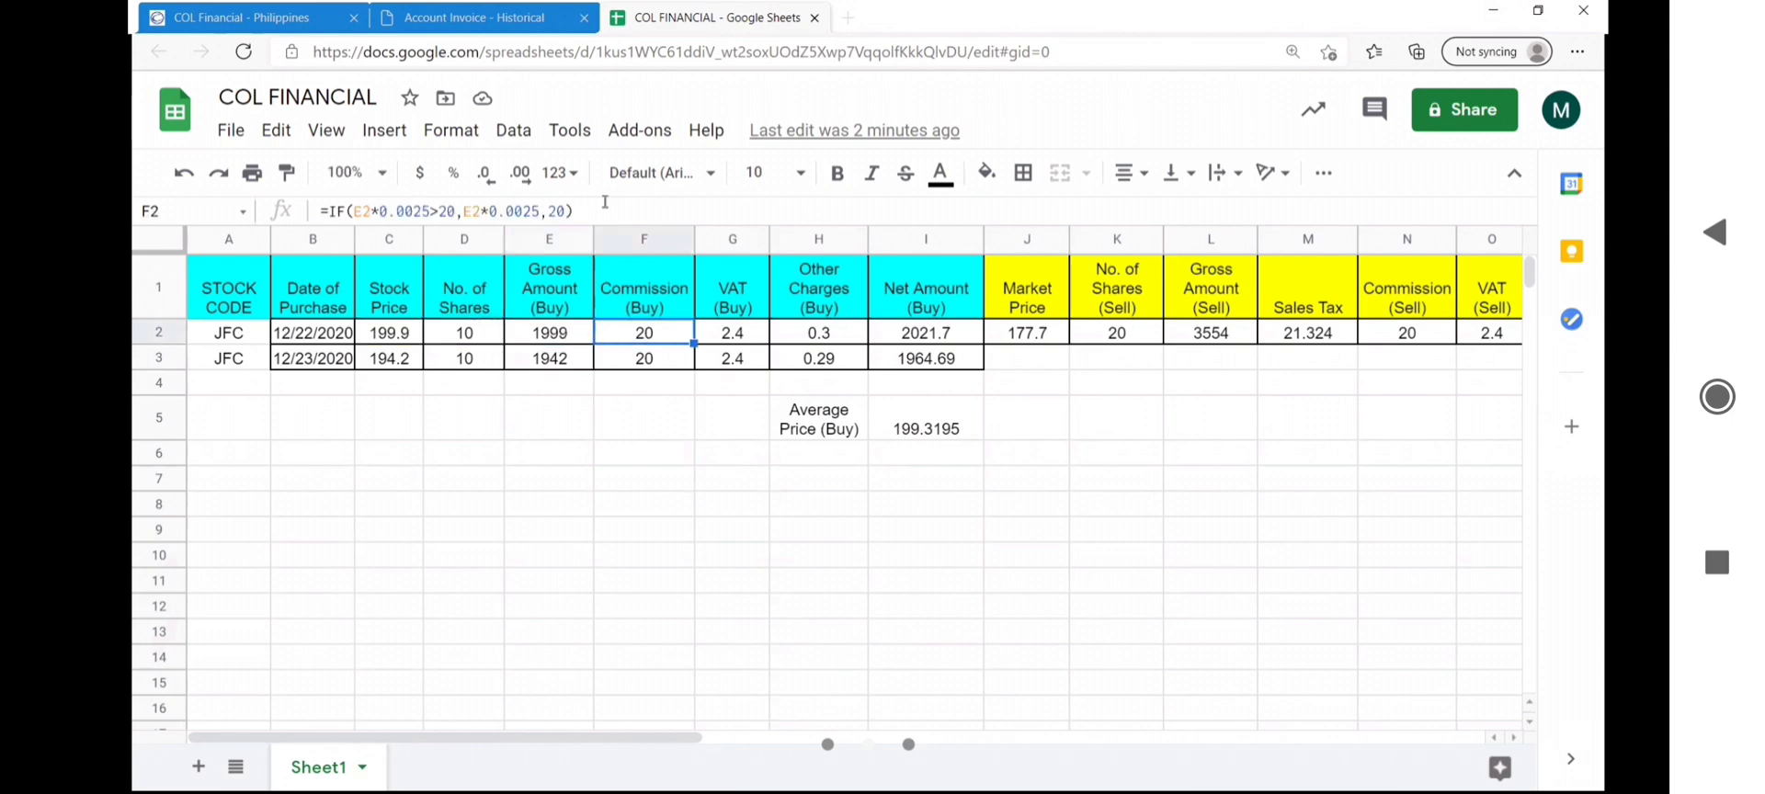
left_click(605, 201)
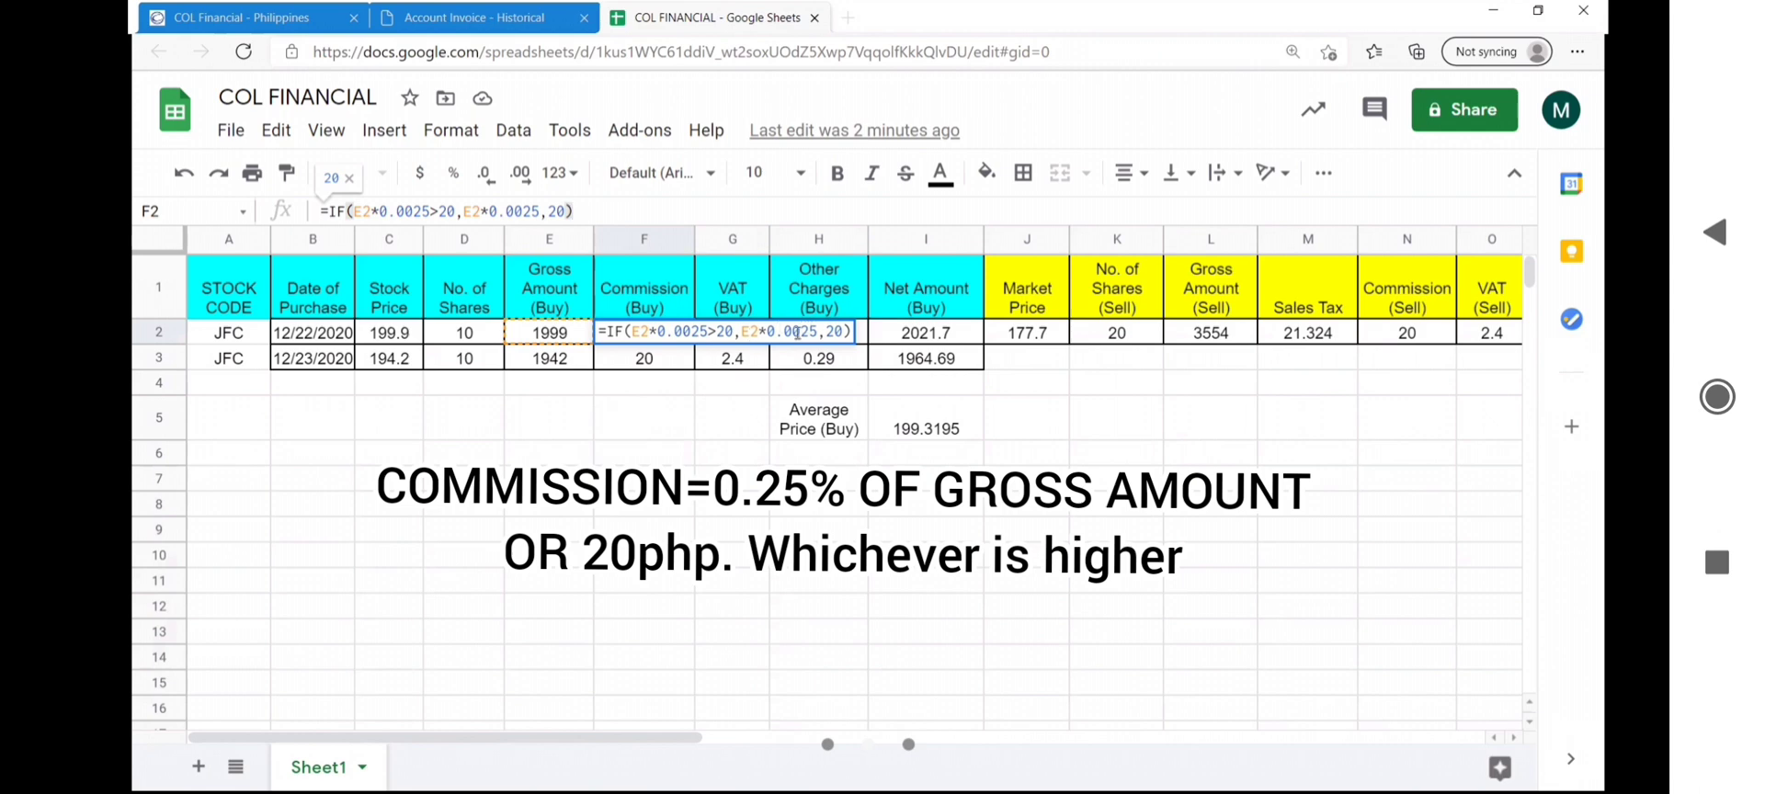
key("Escape")
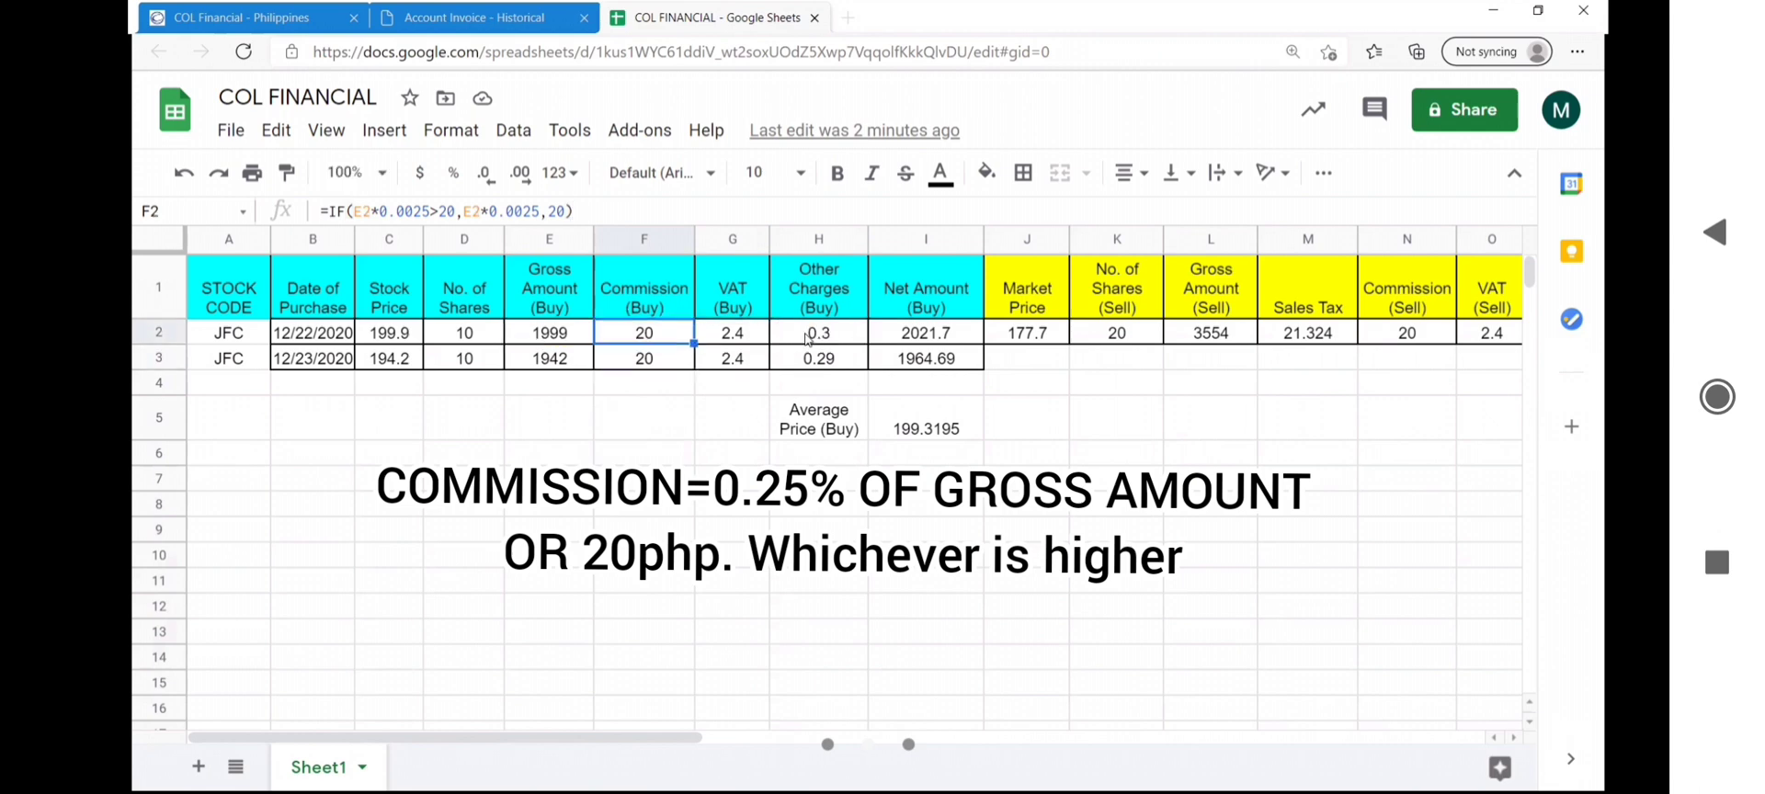
Step: Examine the VAT (Buy) and Other Charges (Buy) formulas in the first purchase row
left_click(757, 336)
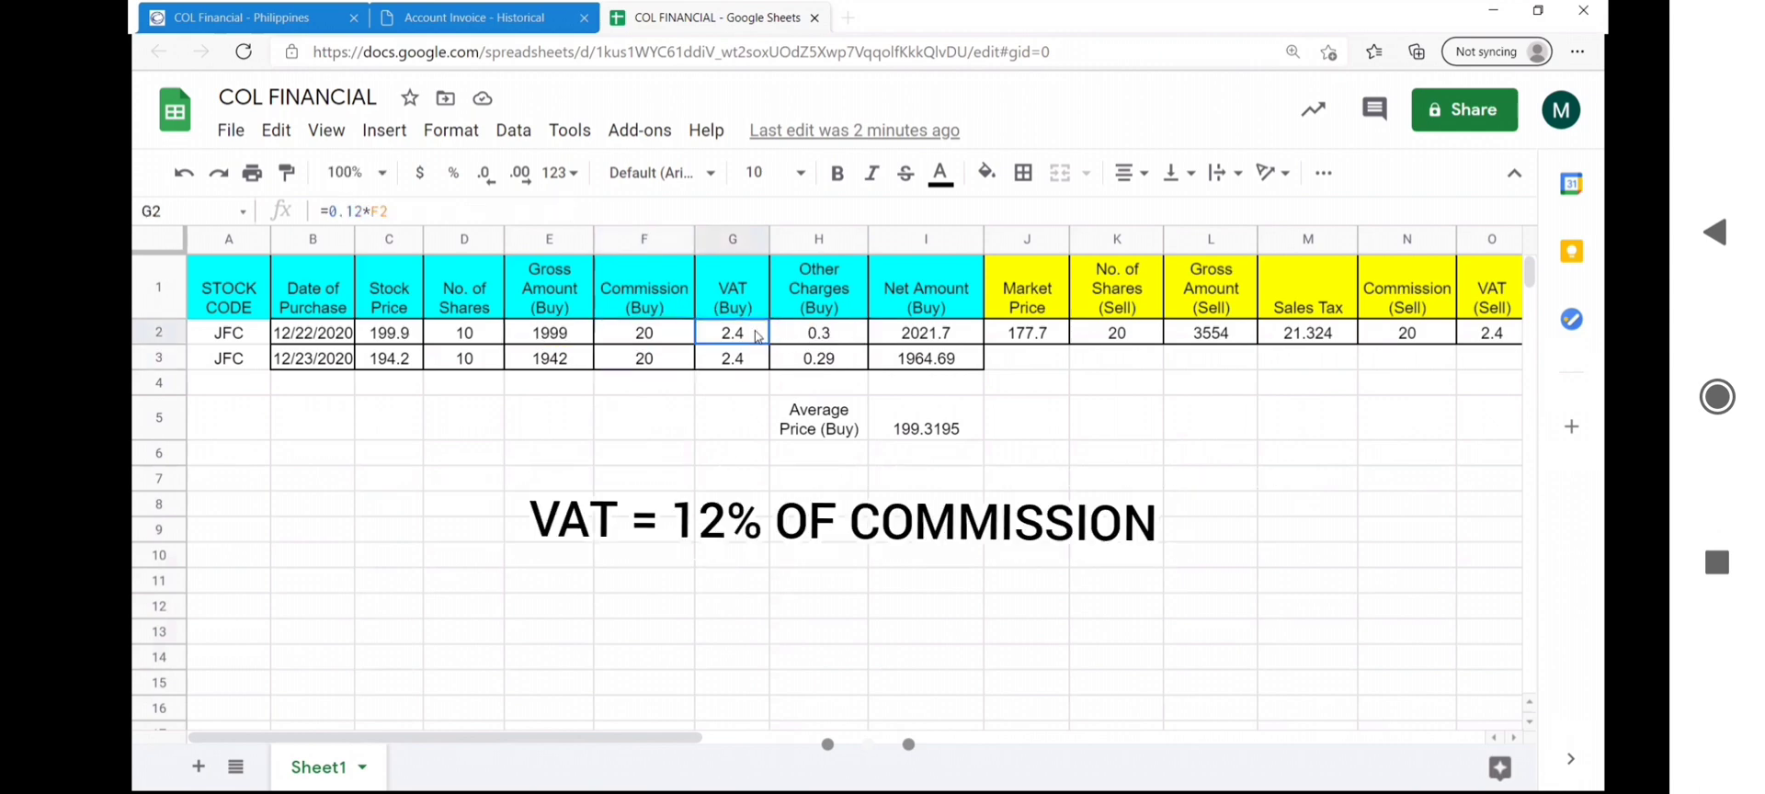
left_click(466, 211)
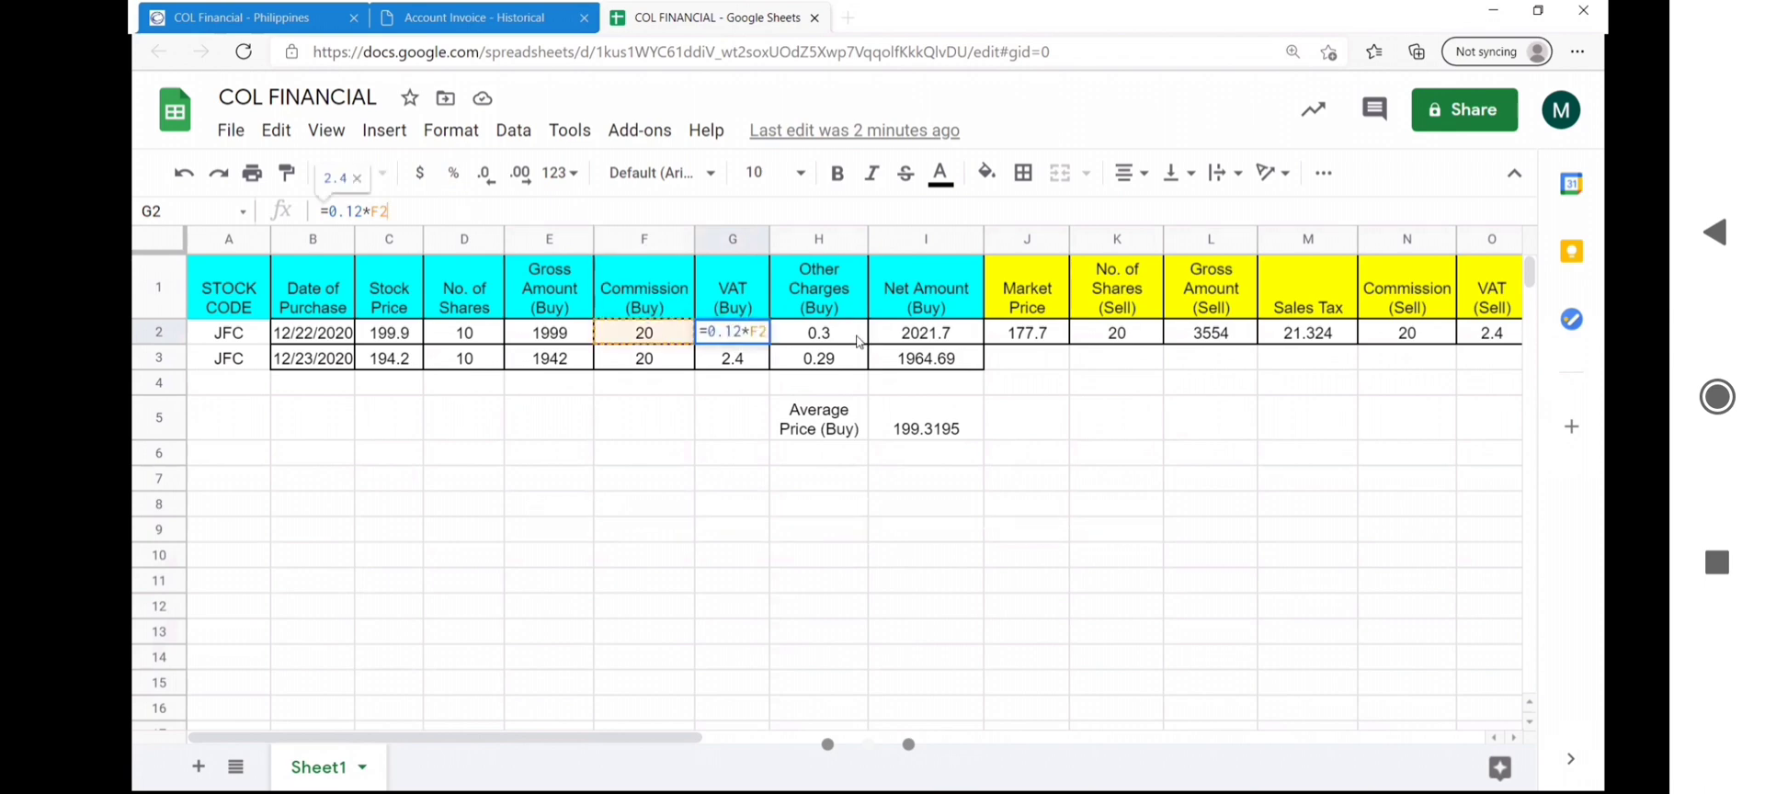
left_click(855, 340)
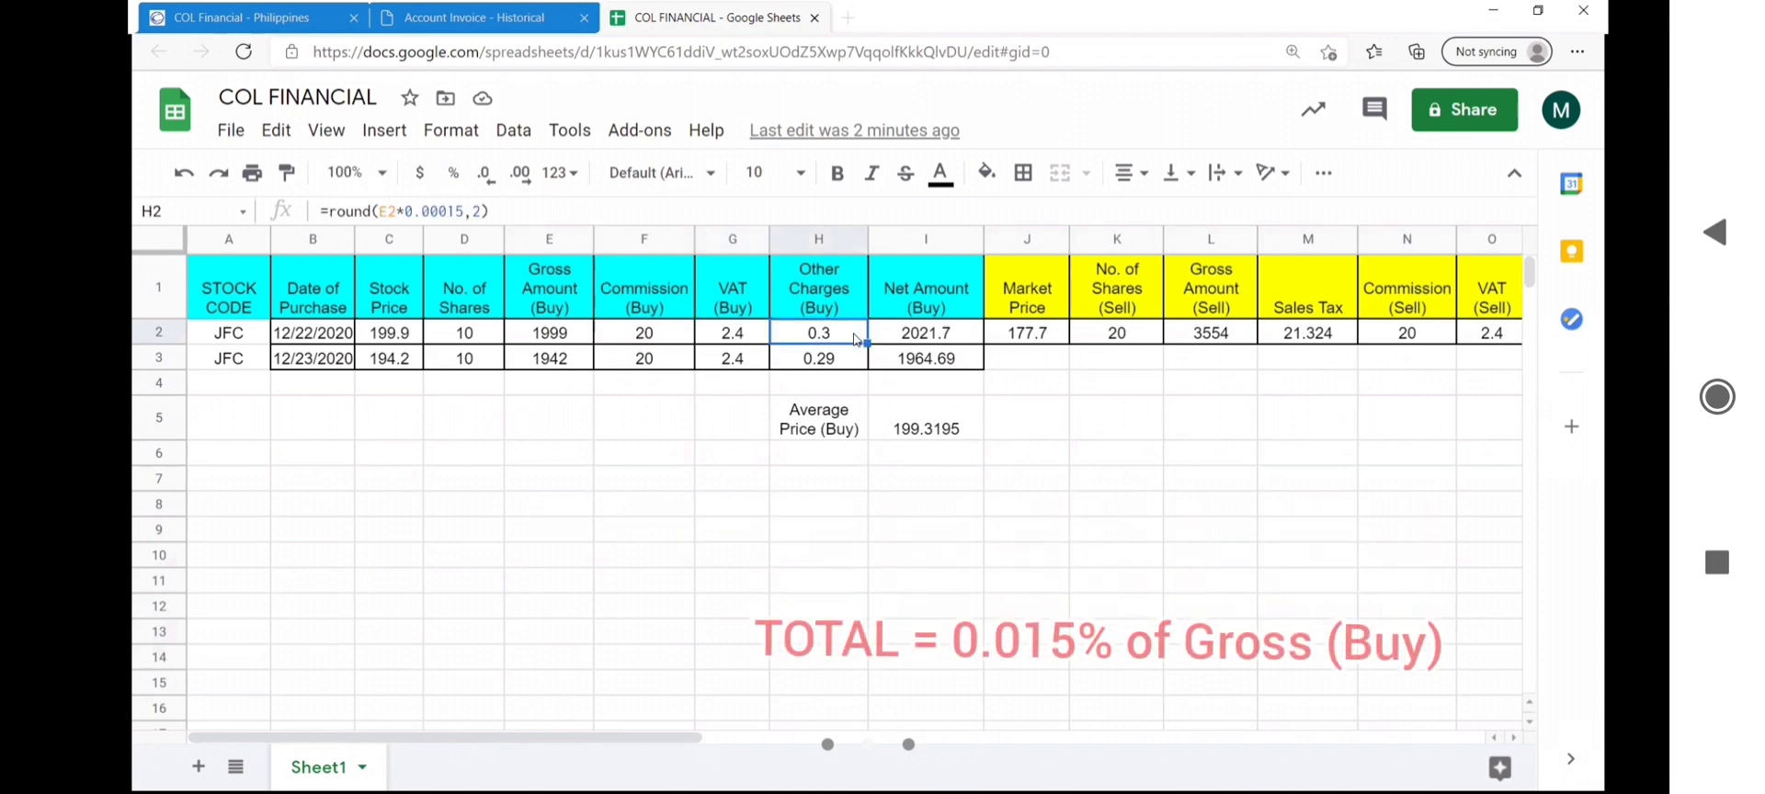
left_click(403, 210)
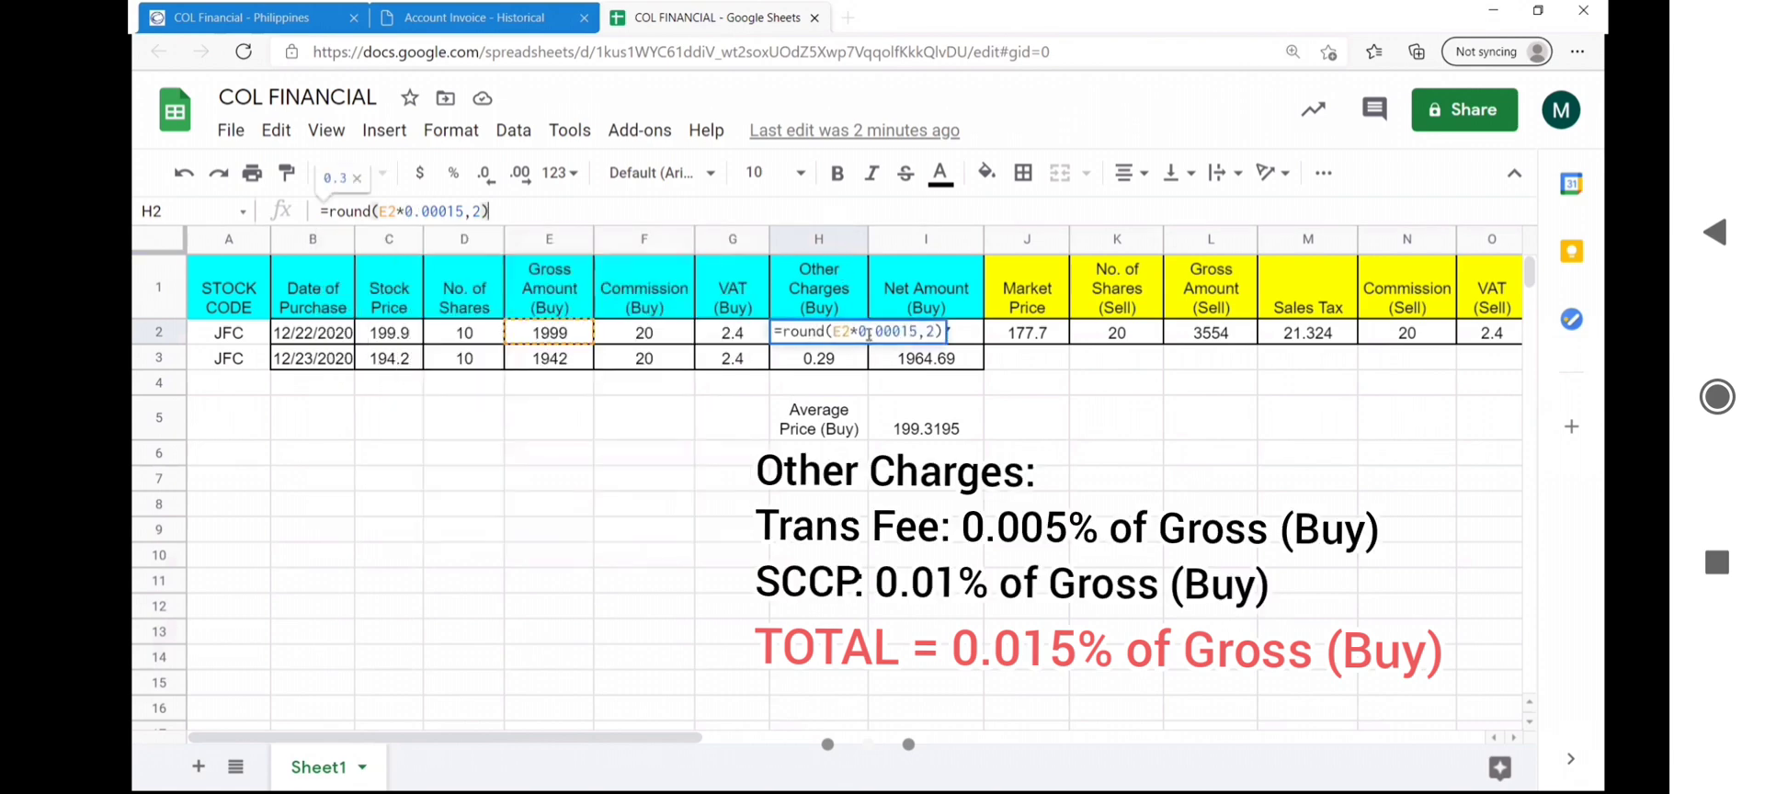
Step: Examine the Net Amount (Buy) formula of the first purchase and keep it as it is
left_click(916, 336)
left_click(609, 212)
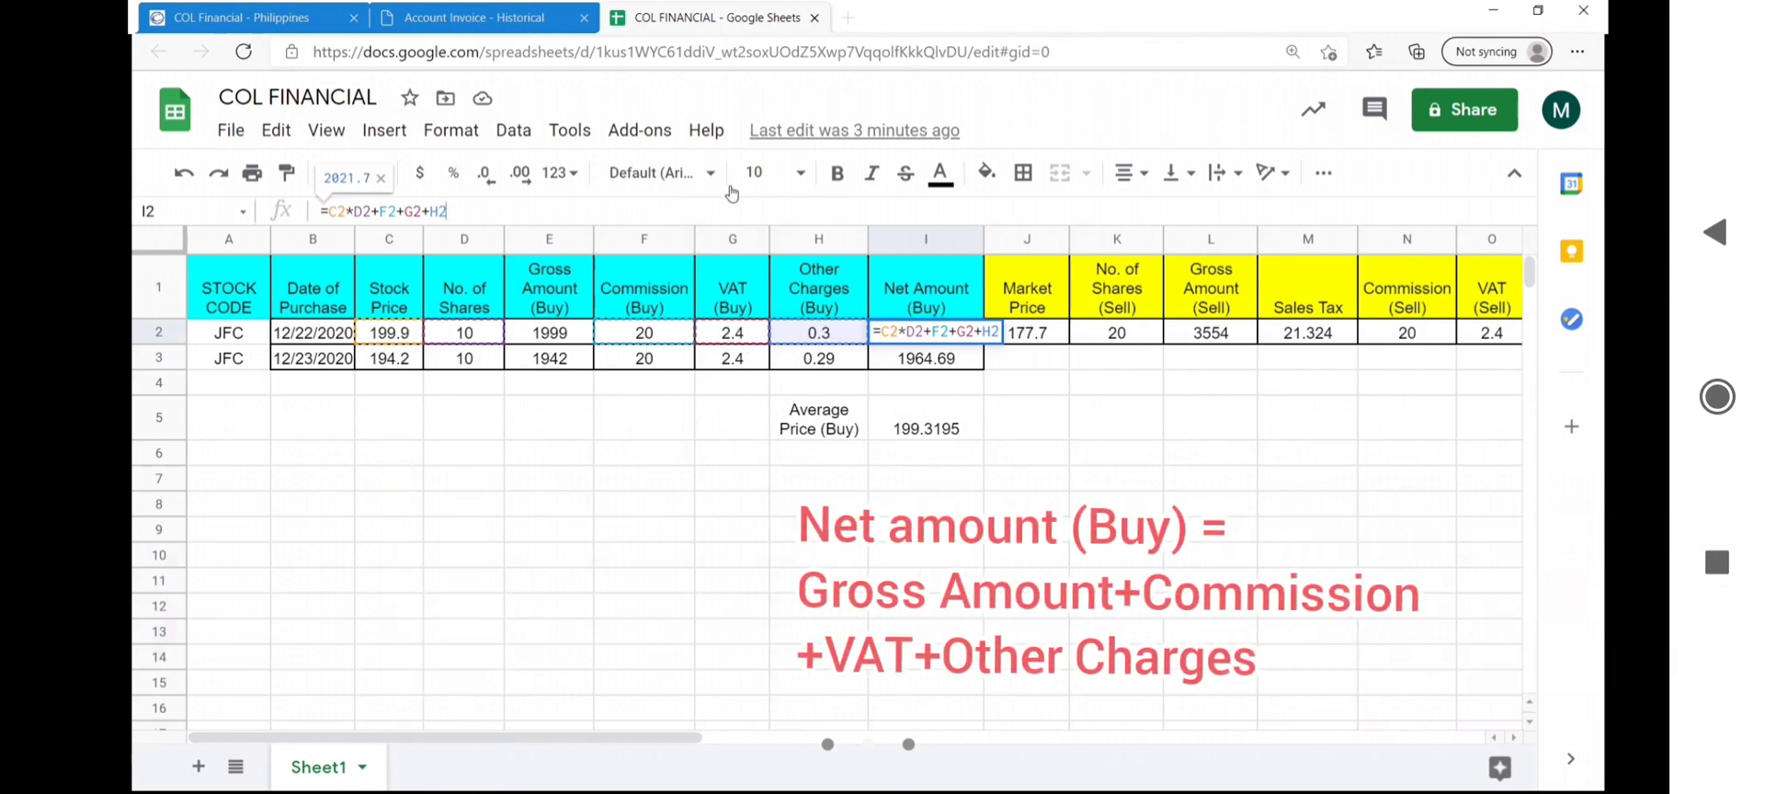
key("Return")
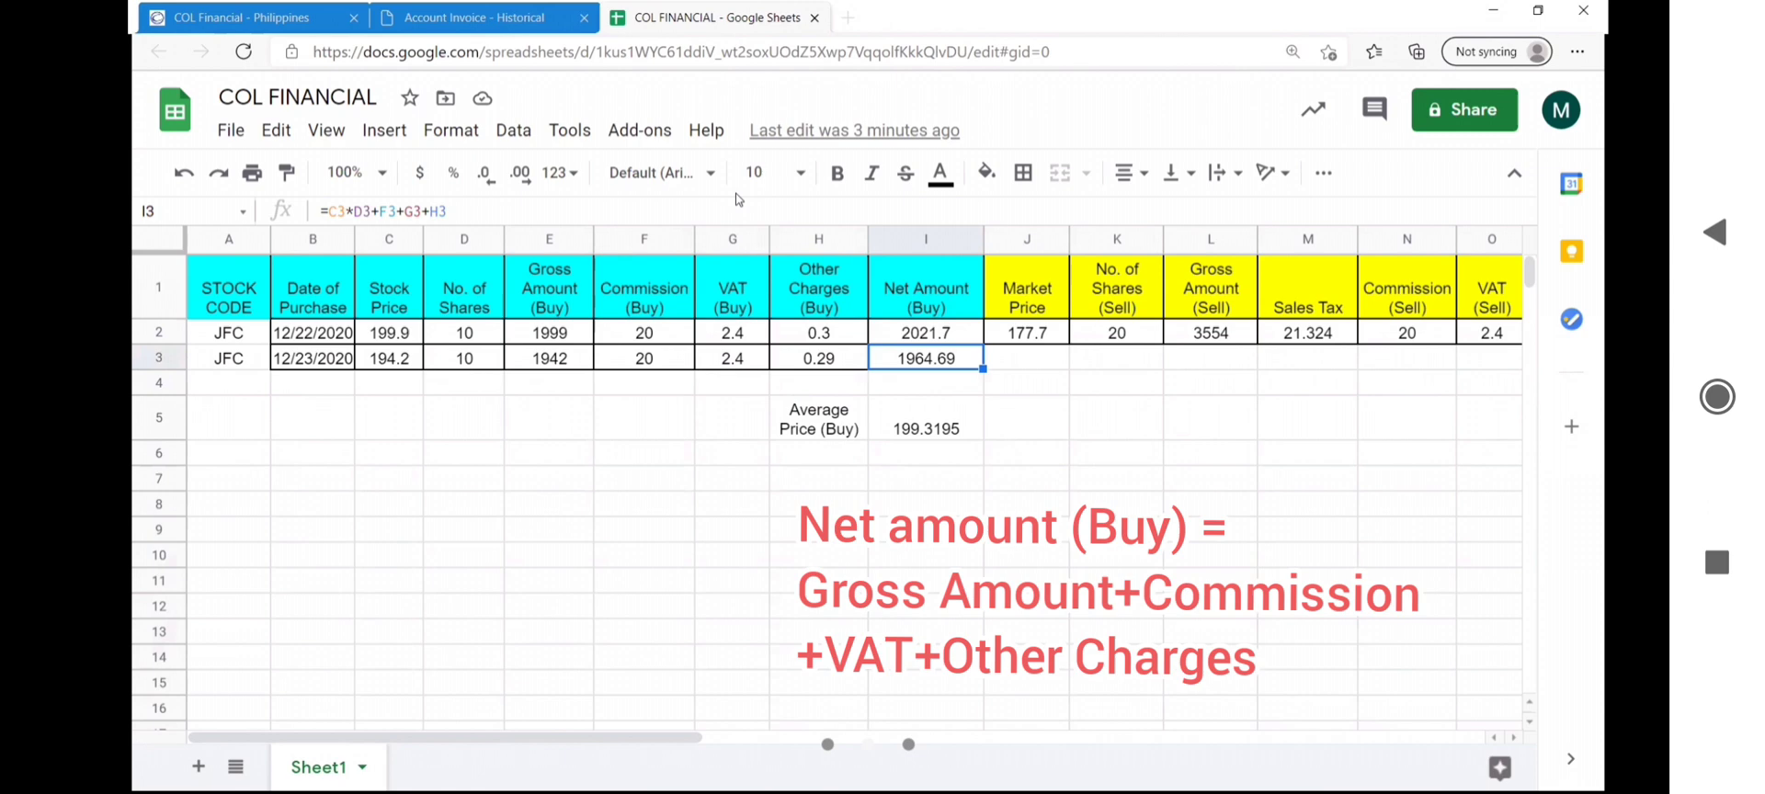
key("Up")
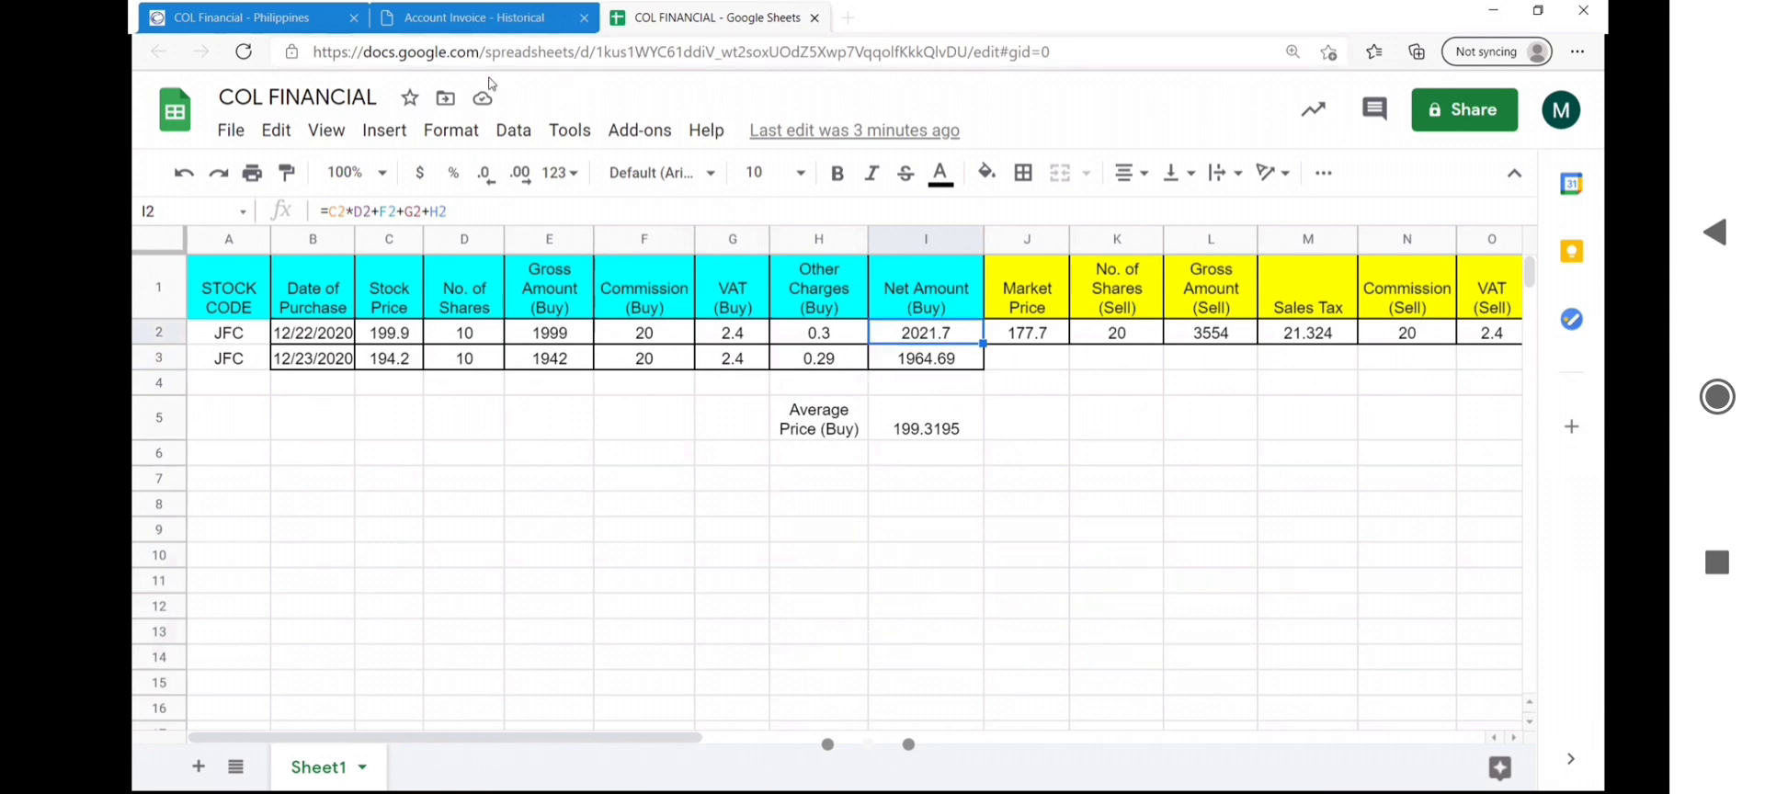
Step: Compare the net amounts with the historical account invoices for both JFC purchases
left_click(394, 21)
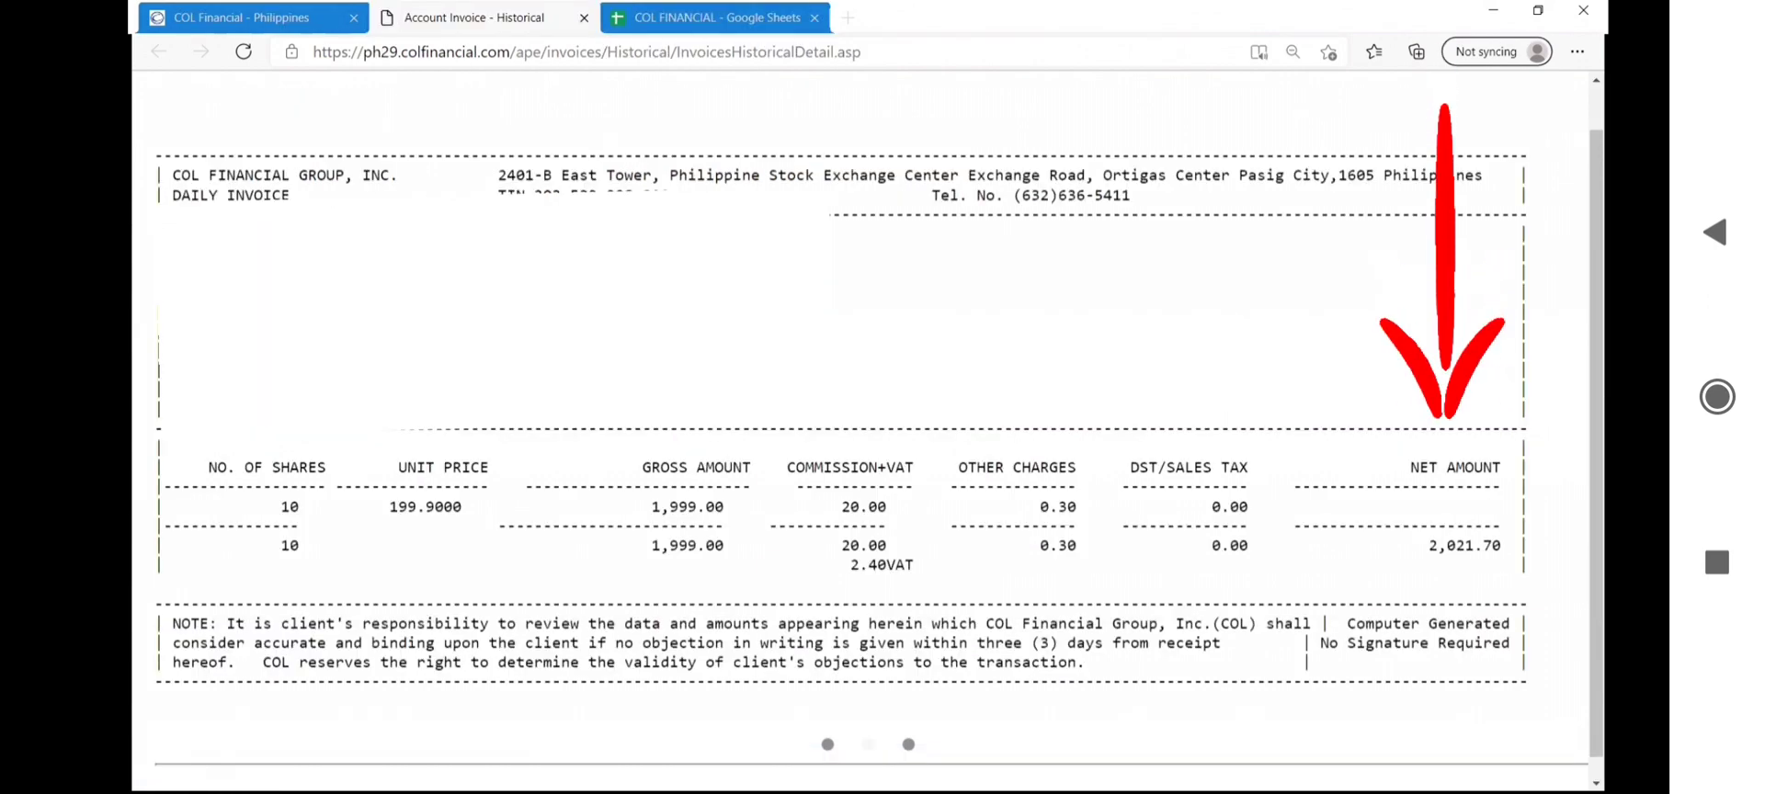
scroll(879, 419, "up", 6)
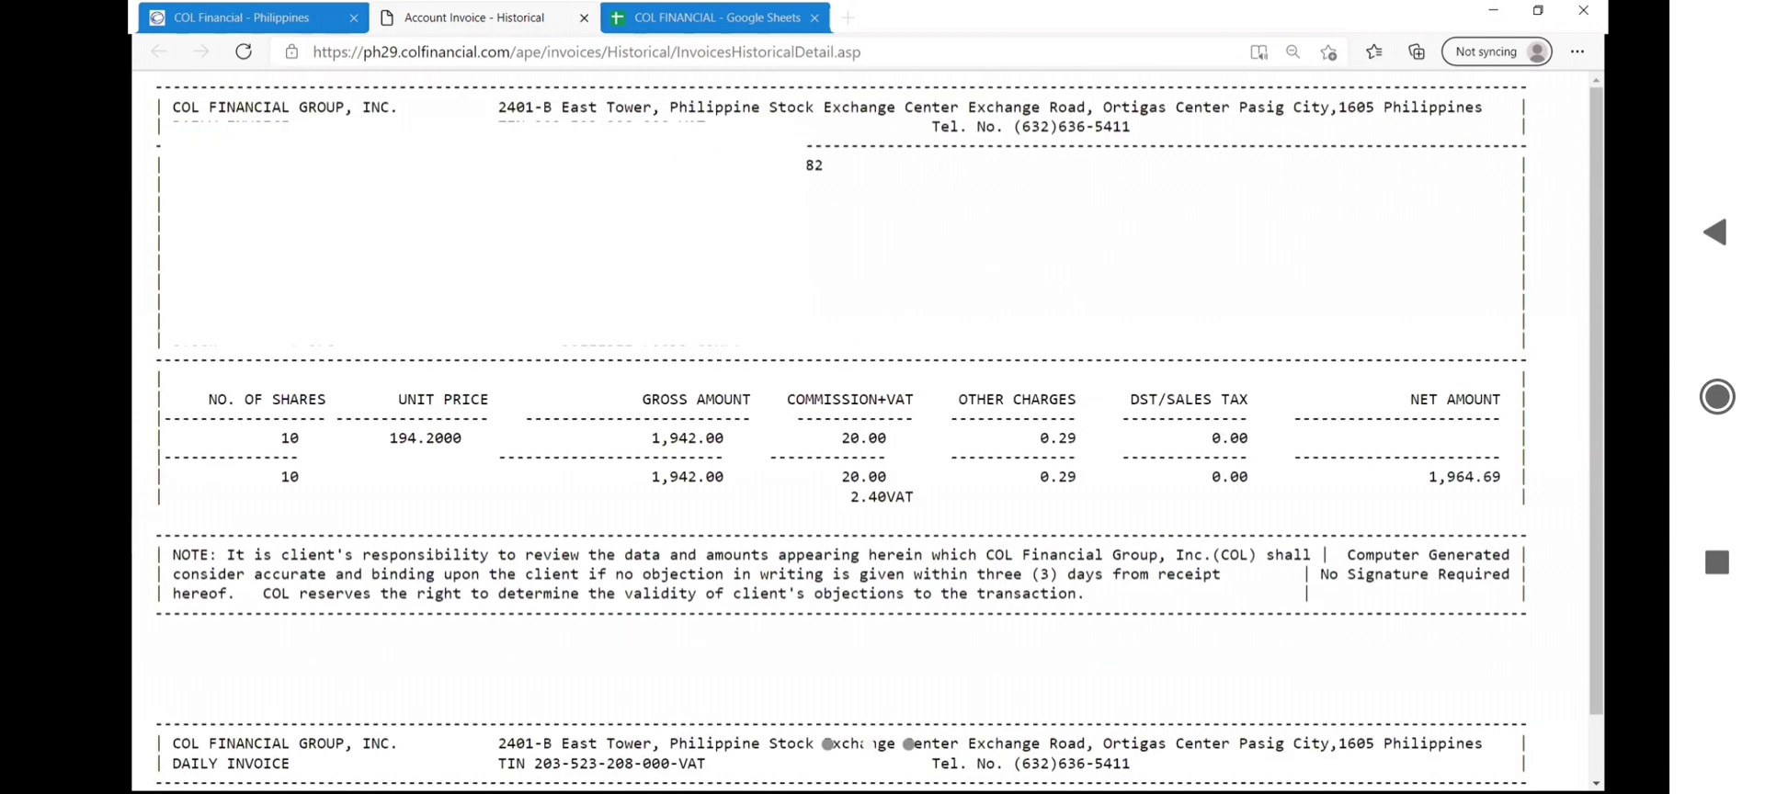
scroll(880, 419, "down", 1)
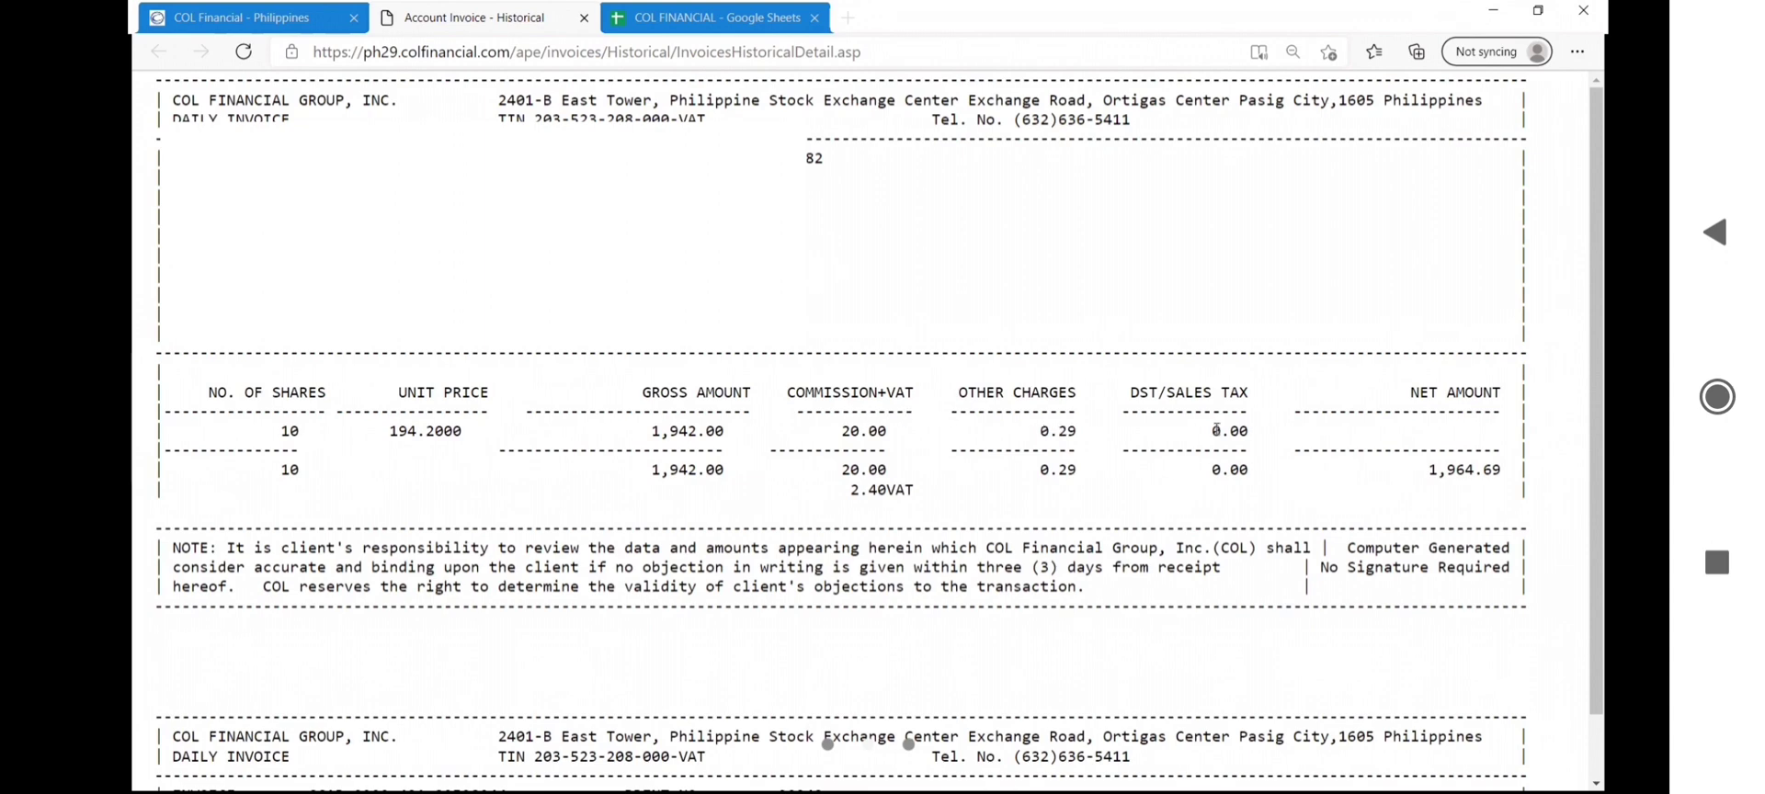
Step: Back in the COL FINANCIAL sheet, check the second purchase's stock price and the Average Price (Buy) formula
left_click(669, 27)
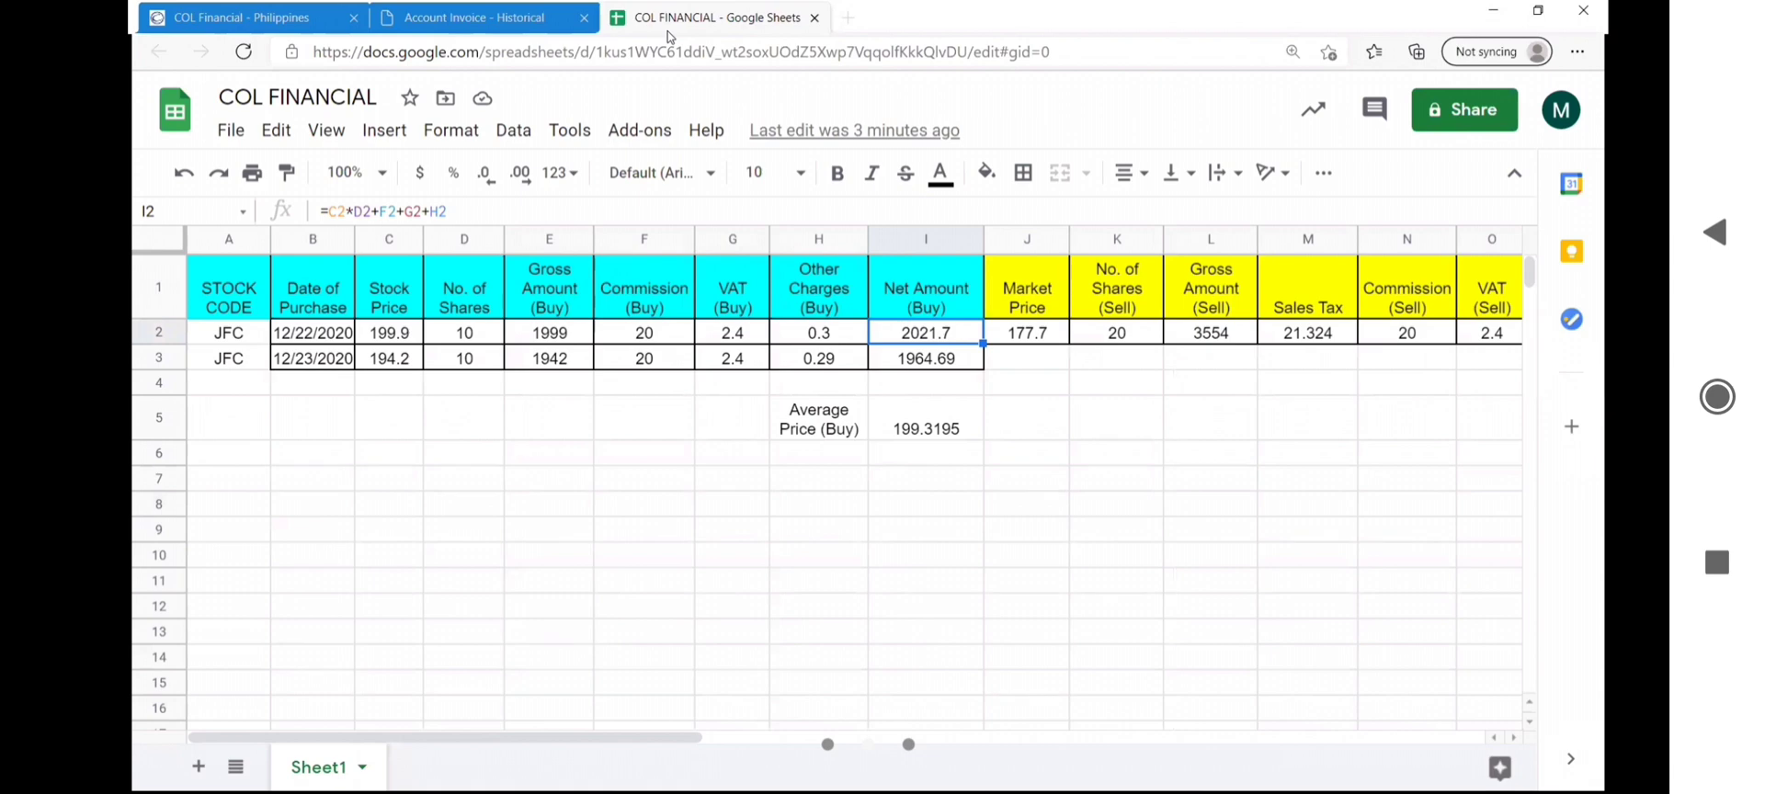
left_click(390, 361)
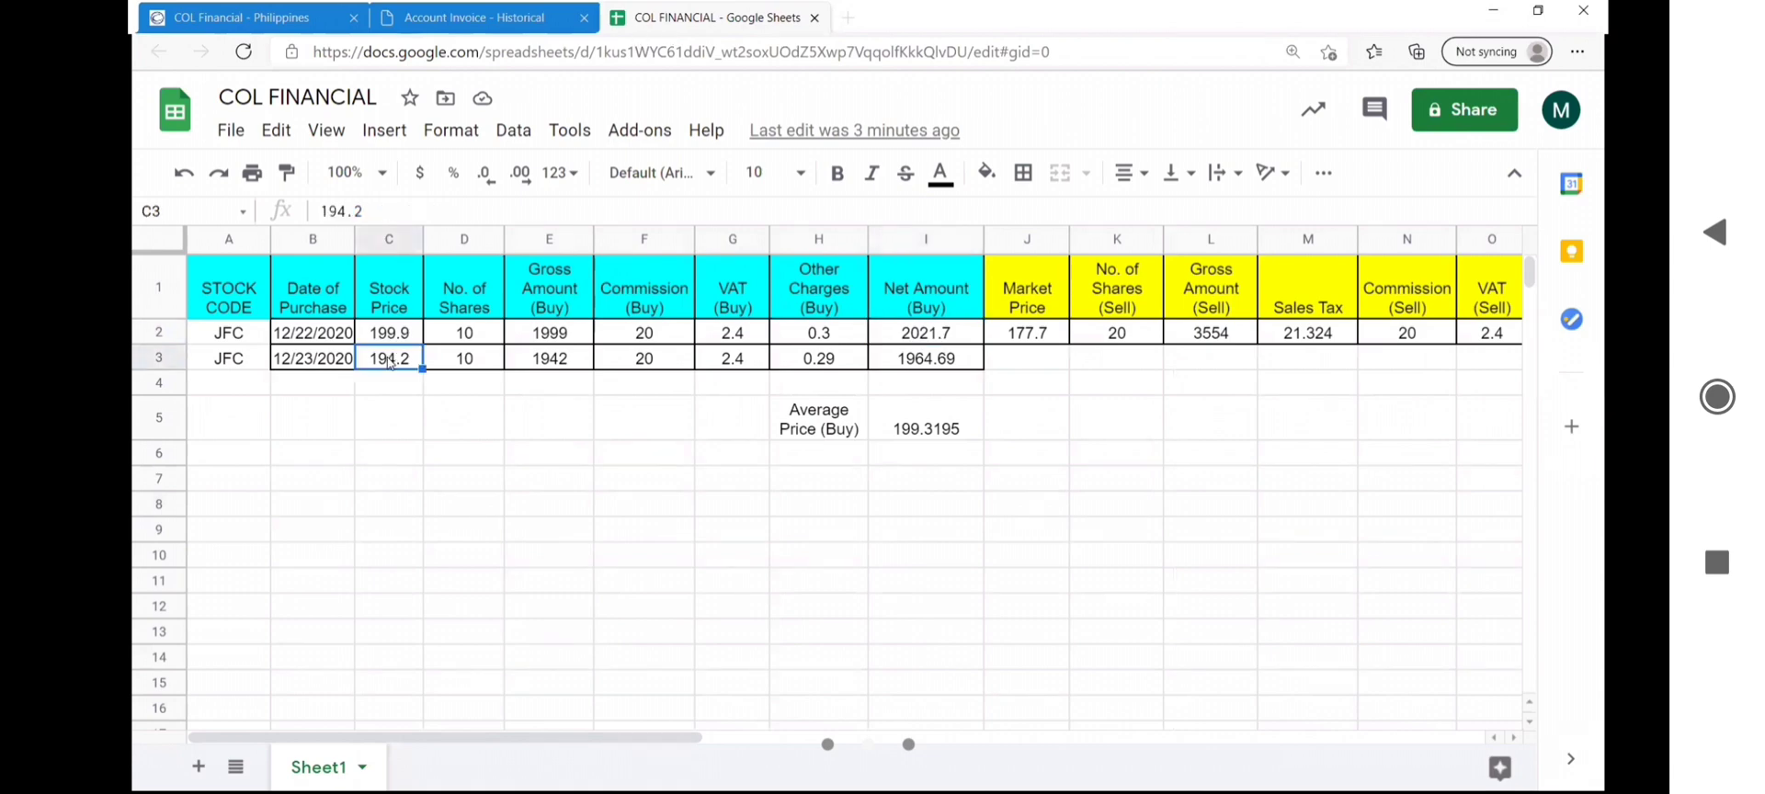
left_click(926, 421)
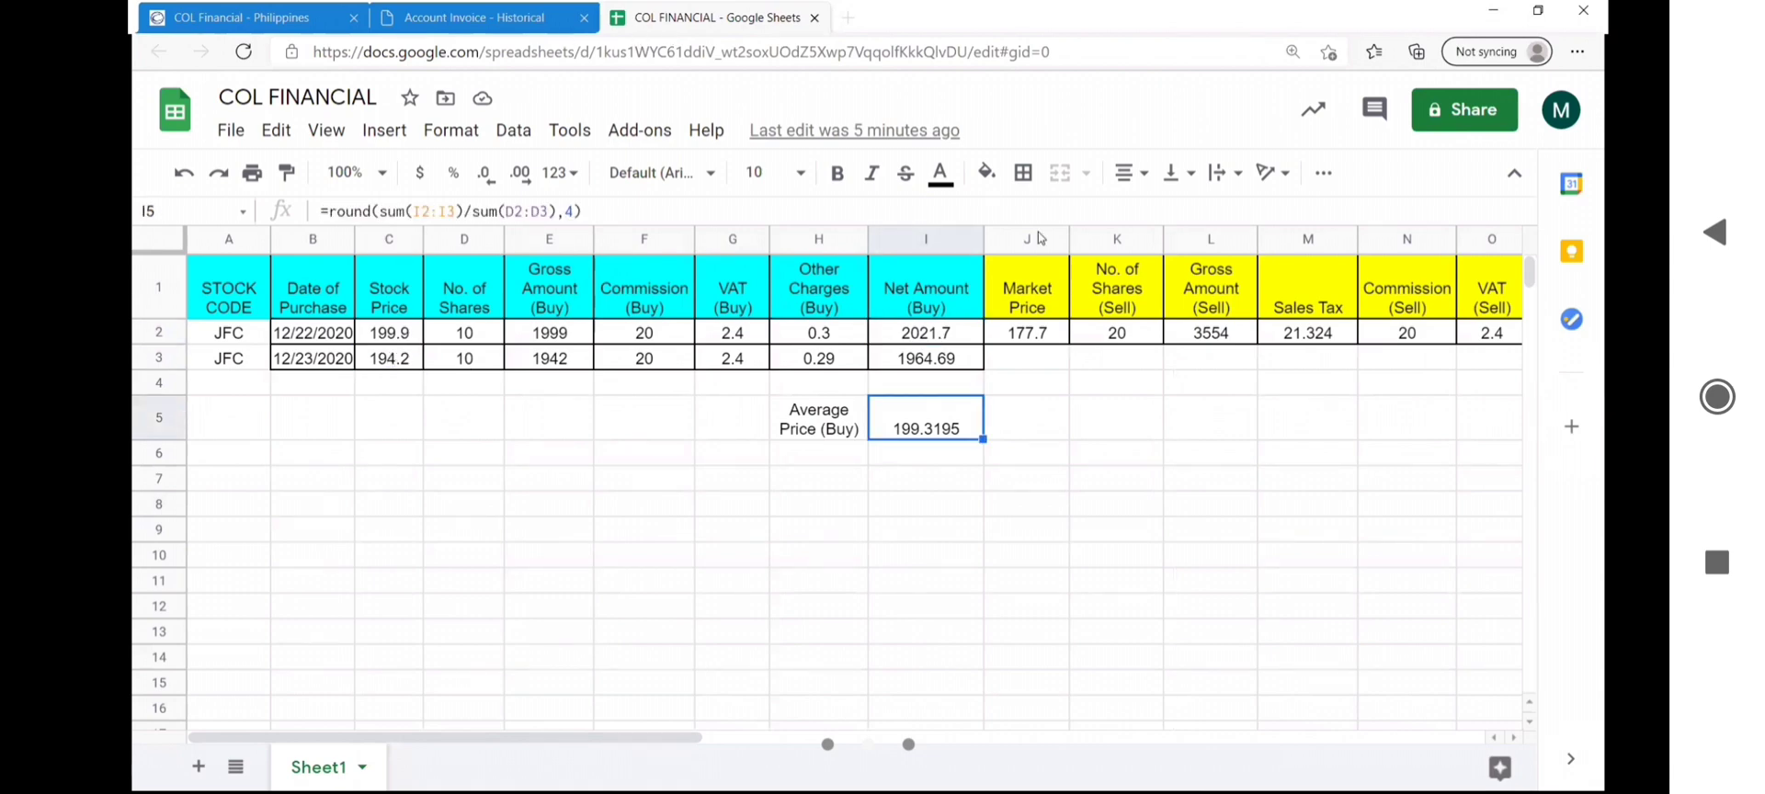
left_click(1152, 412)
Step: Review the Market Price, No. of Shares (Sell) and Gross Amount (Sell) formula in the first row
left_click(1048, 324)
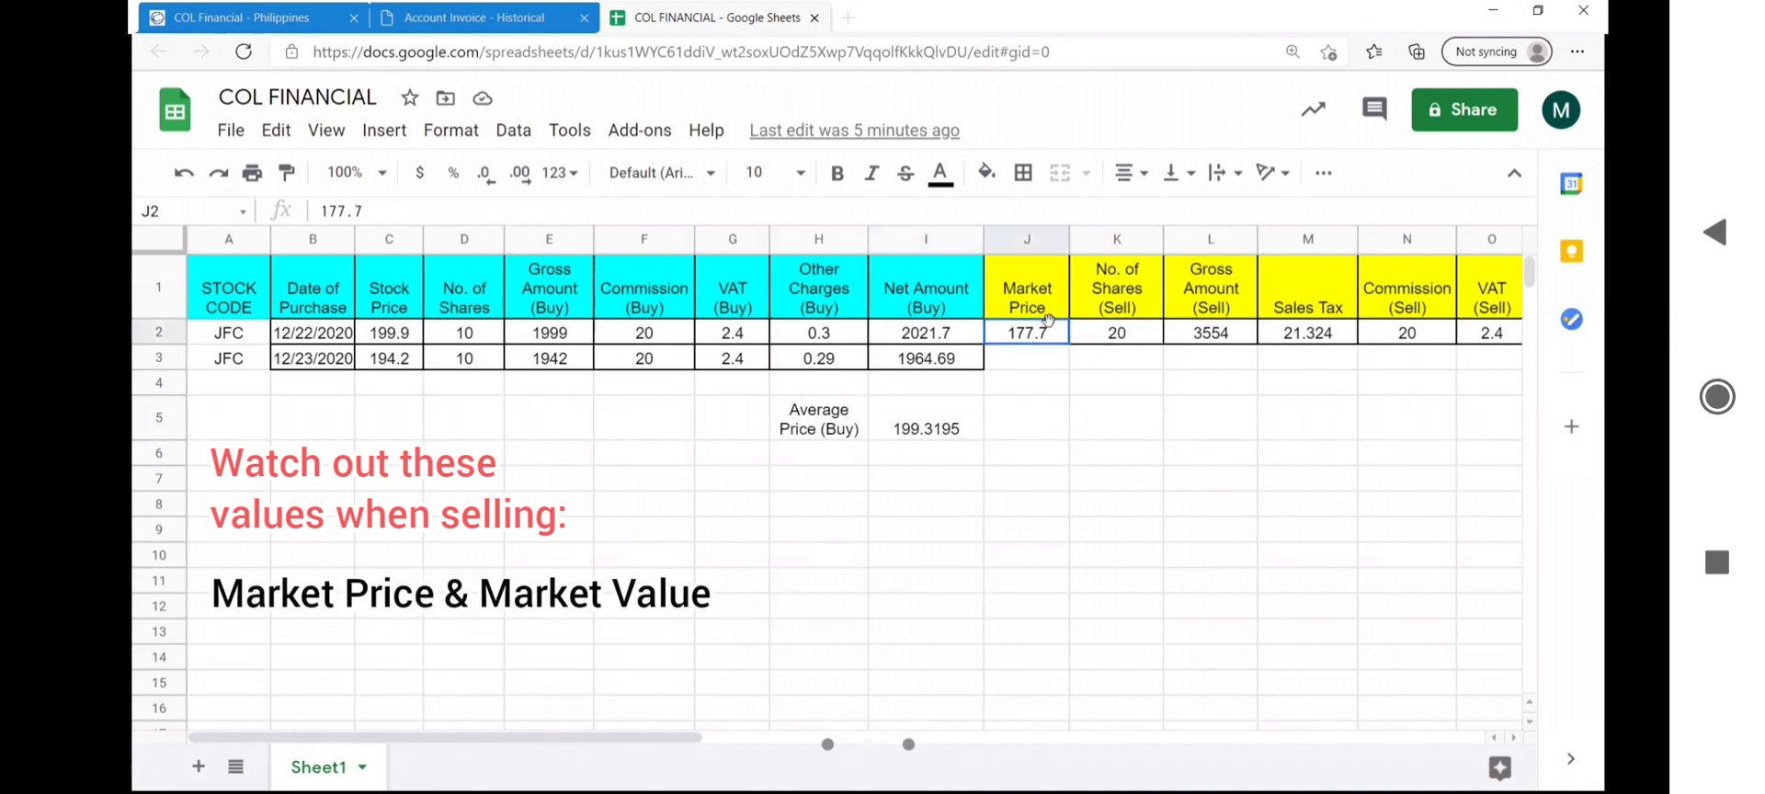
left_click(1159, 338)
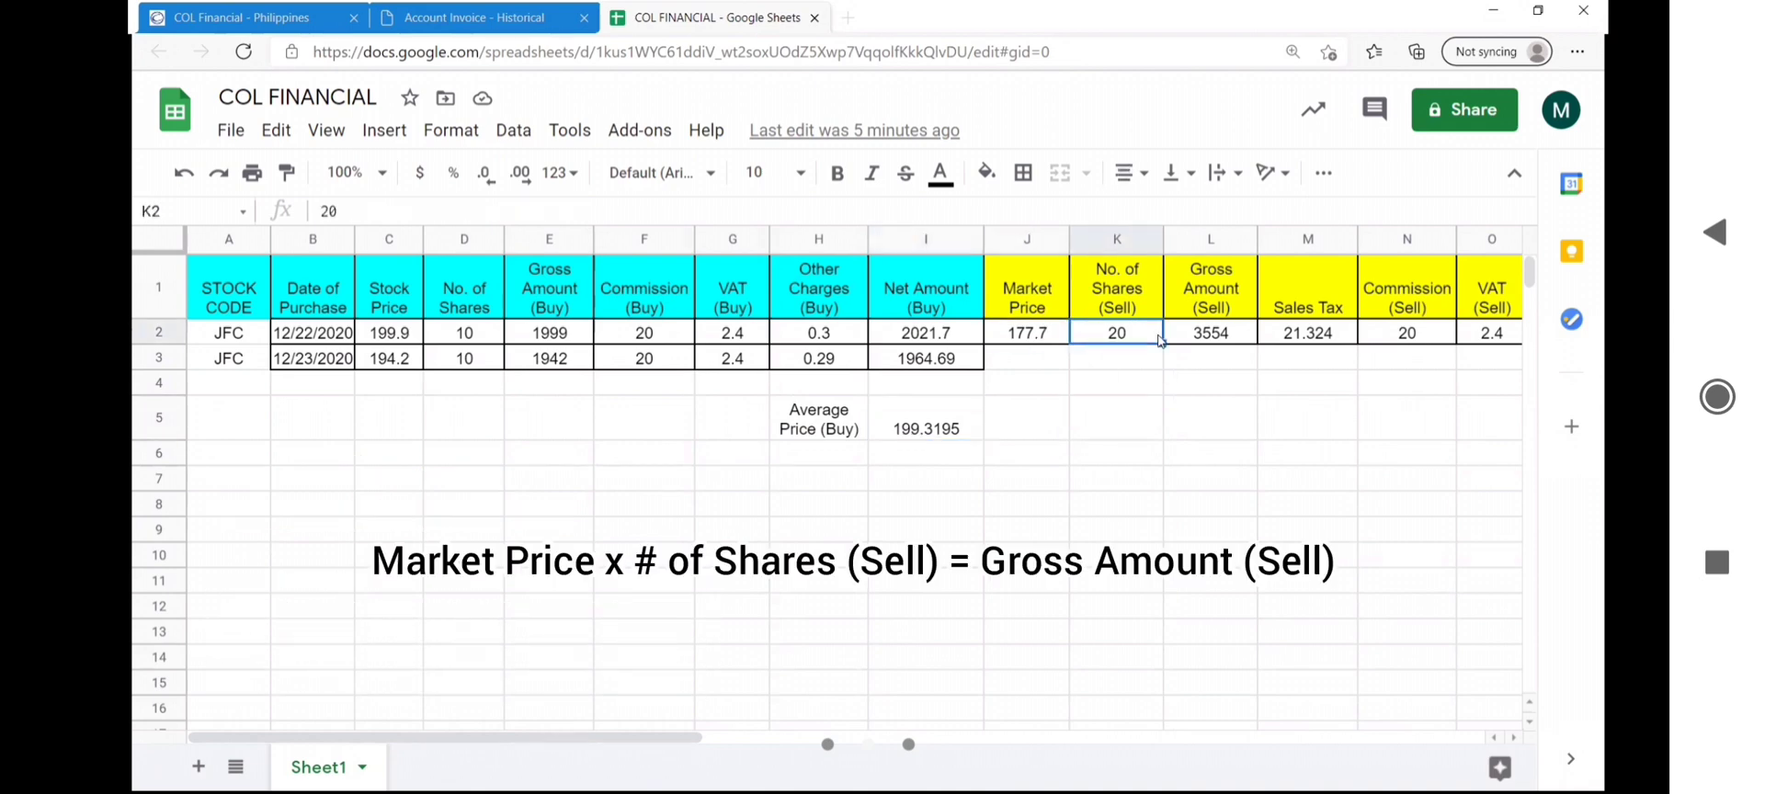
key("Right")
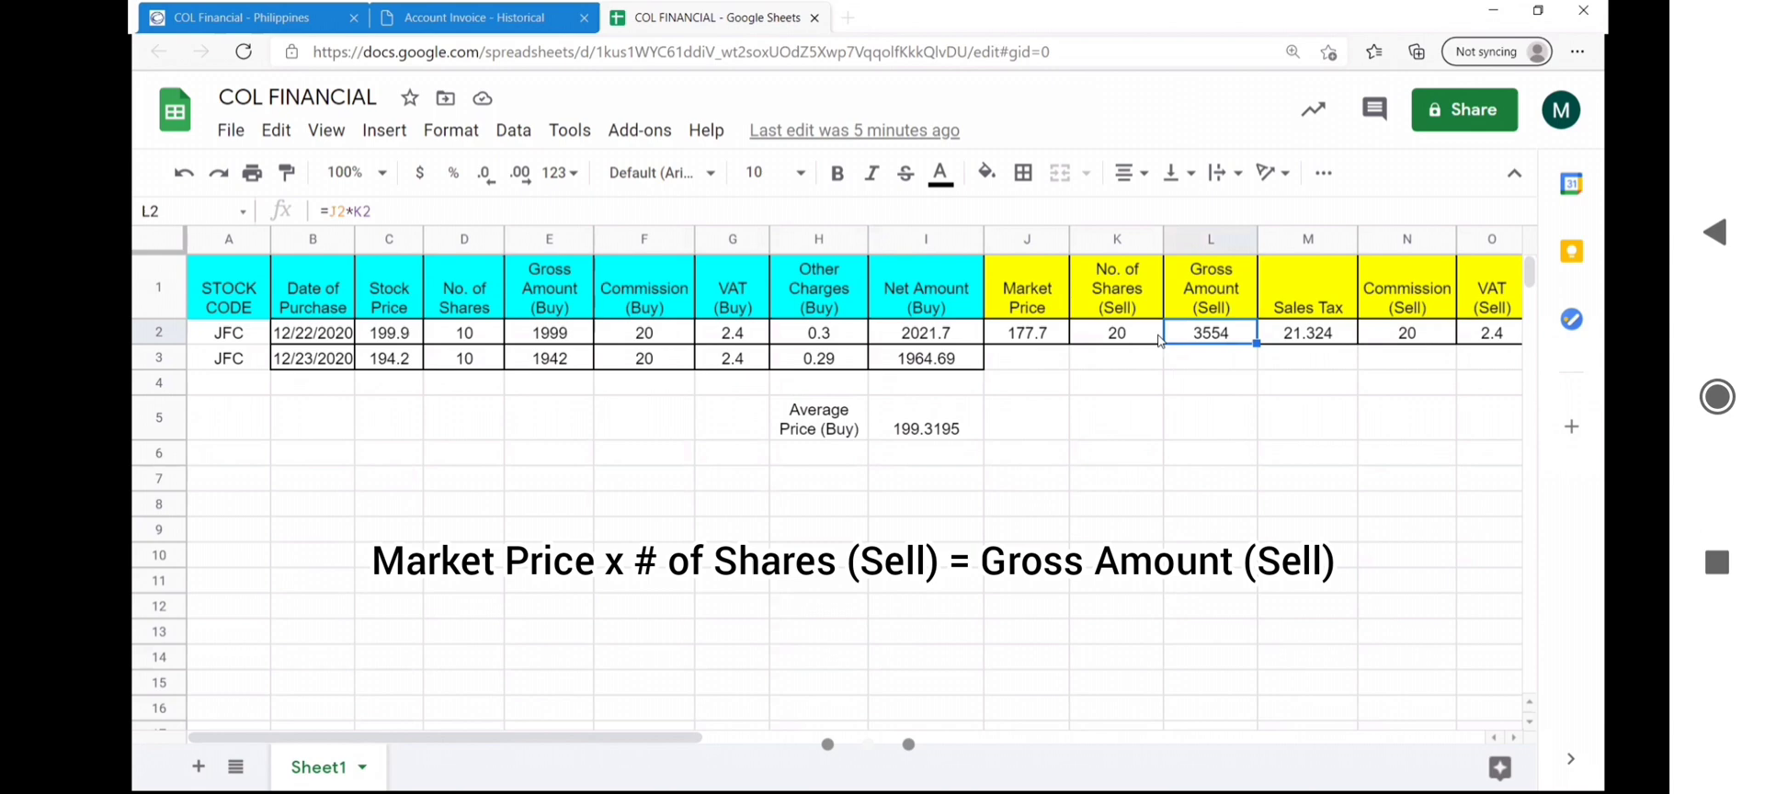
left_click(961, 197)
key("Return")
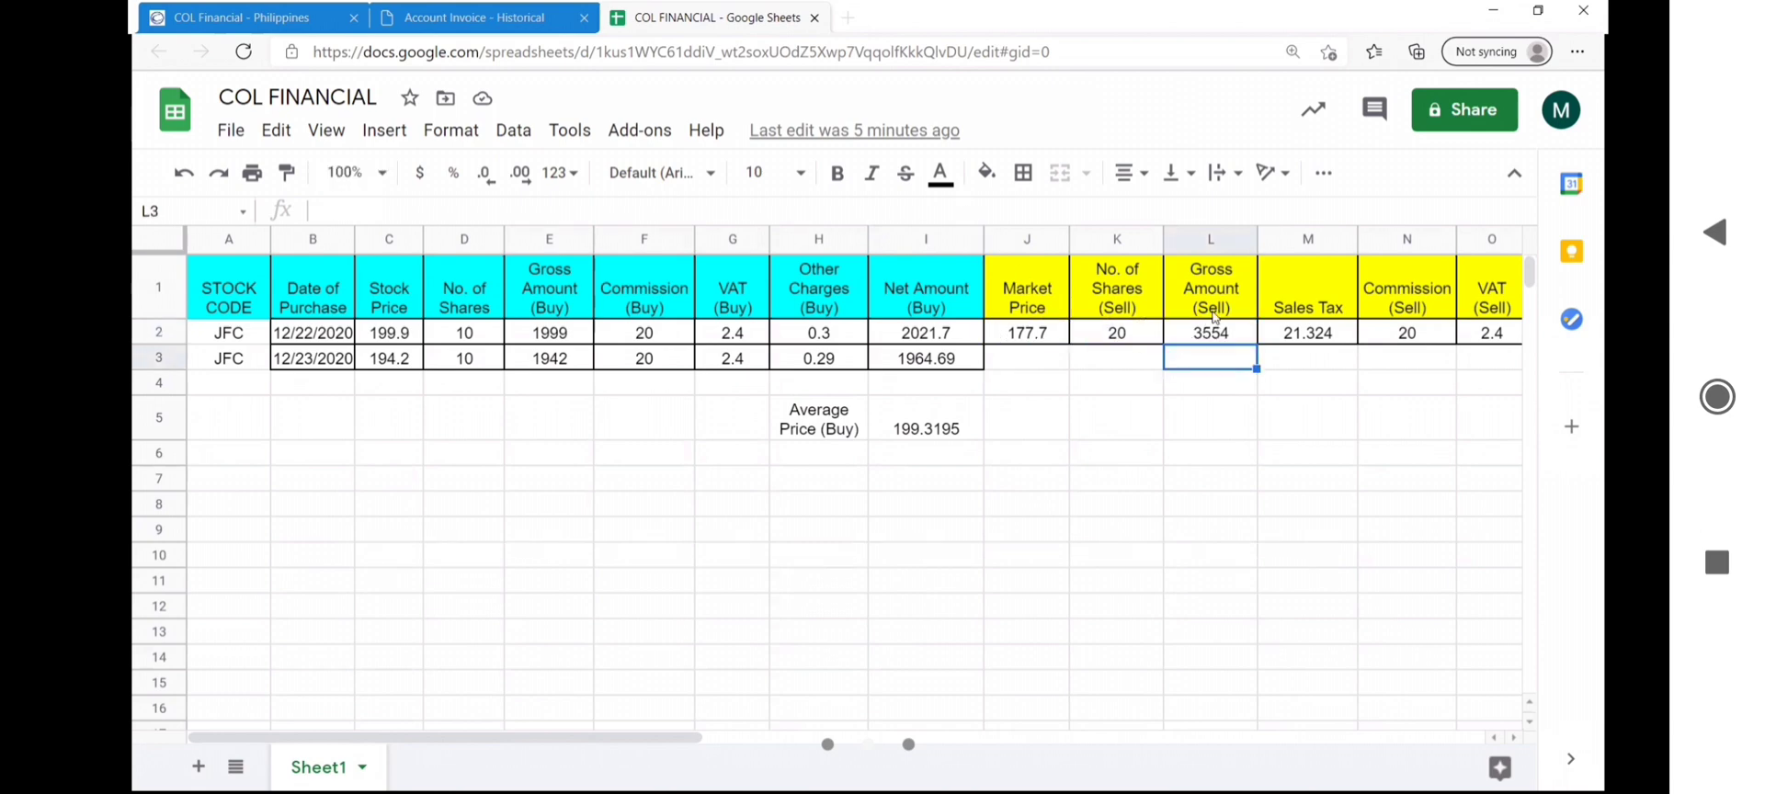
Step: Inspect the Sales Tax and Net Charges (Sell) formulas in the first row
left_click(1331, 339)
left_click(689, 204)
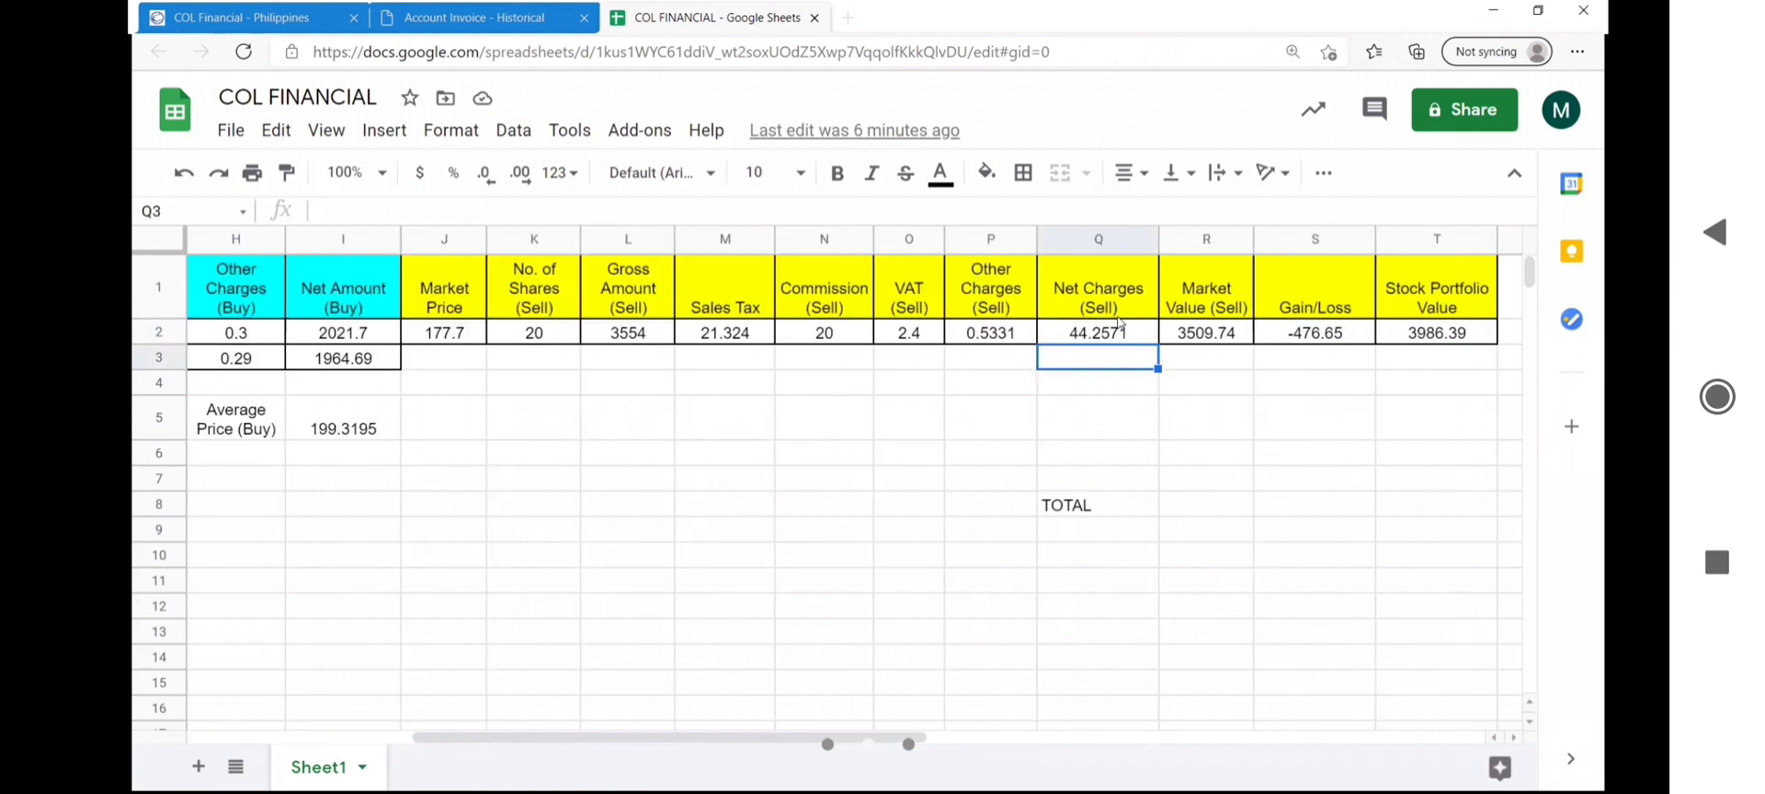
left_click(1126, 330)
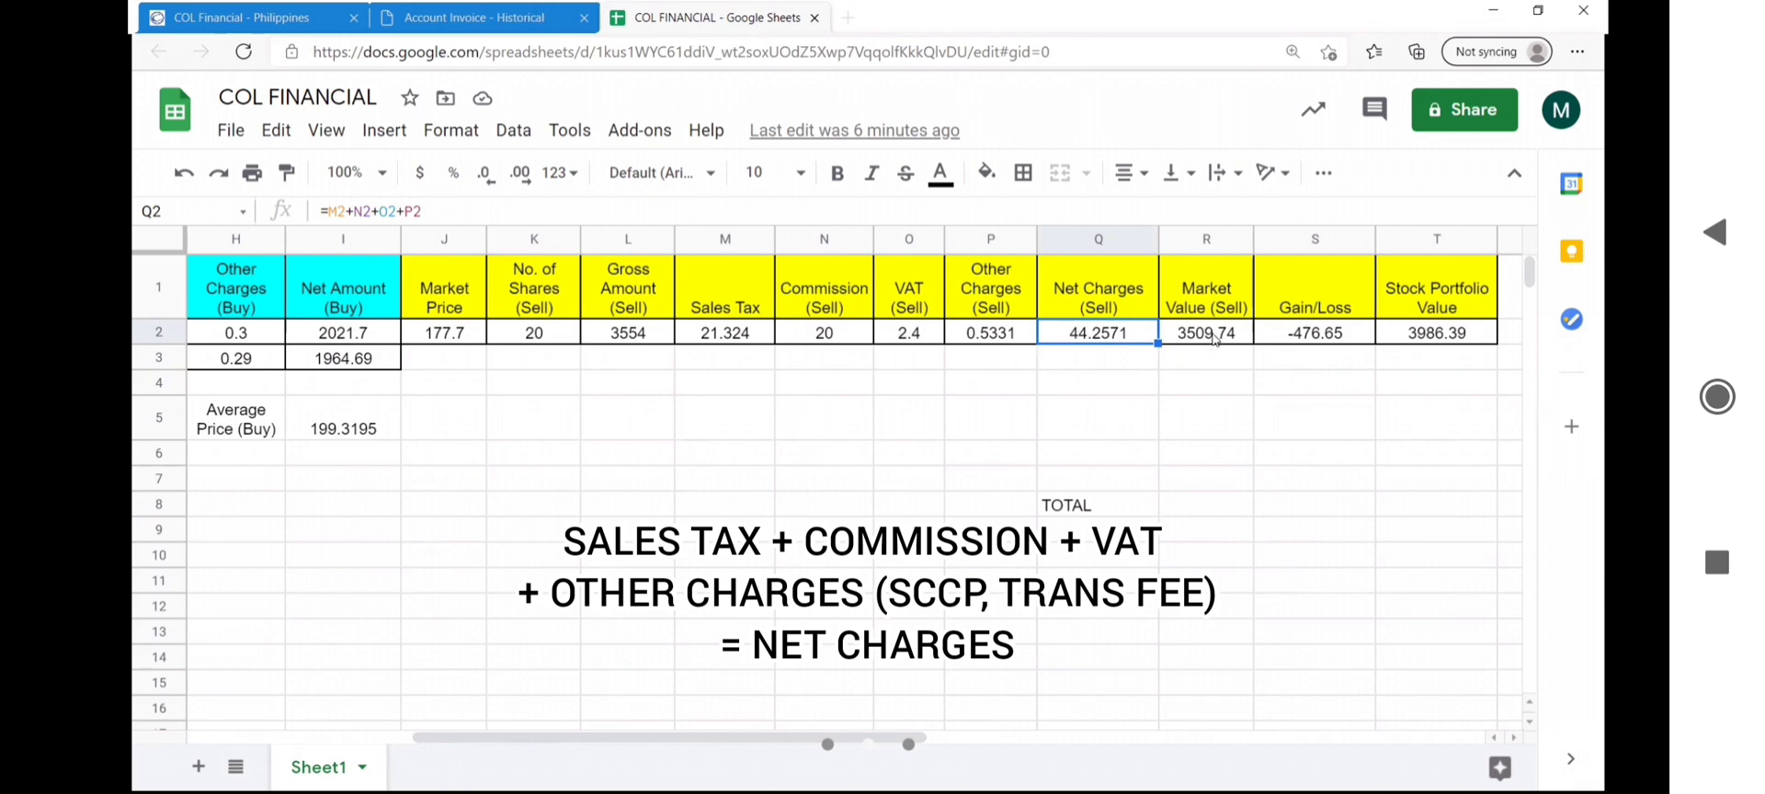
Step: Inspect the Market Value (Sell) formula in the first row and the cells it references
left_click(1213, 339)
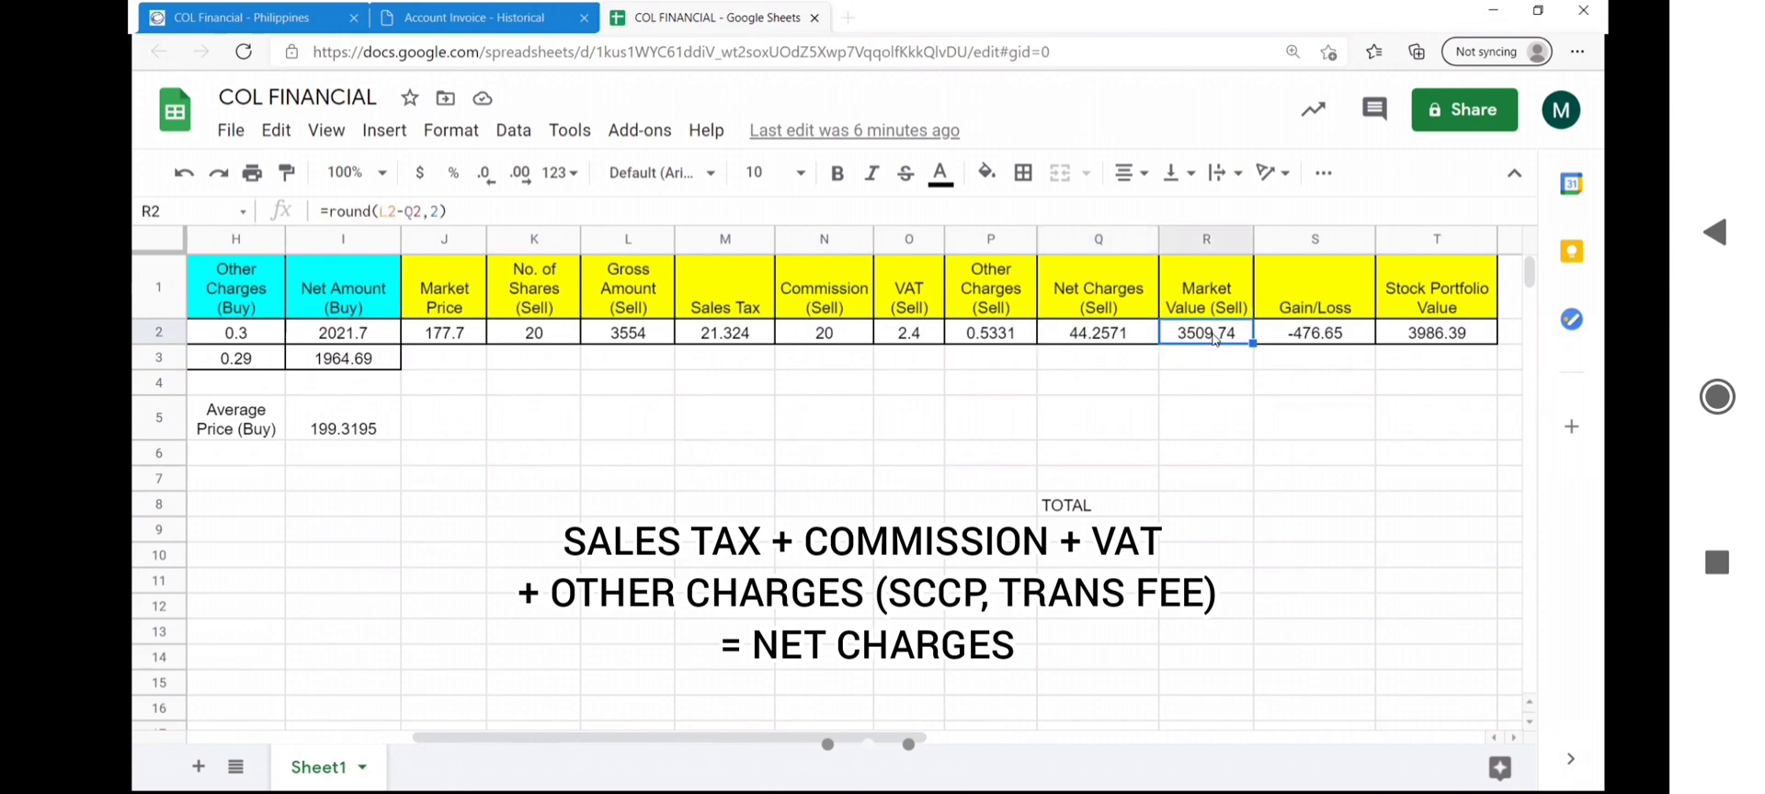
left_click(793, 210)
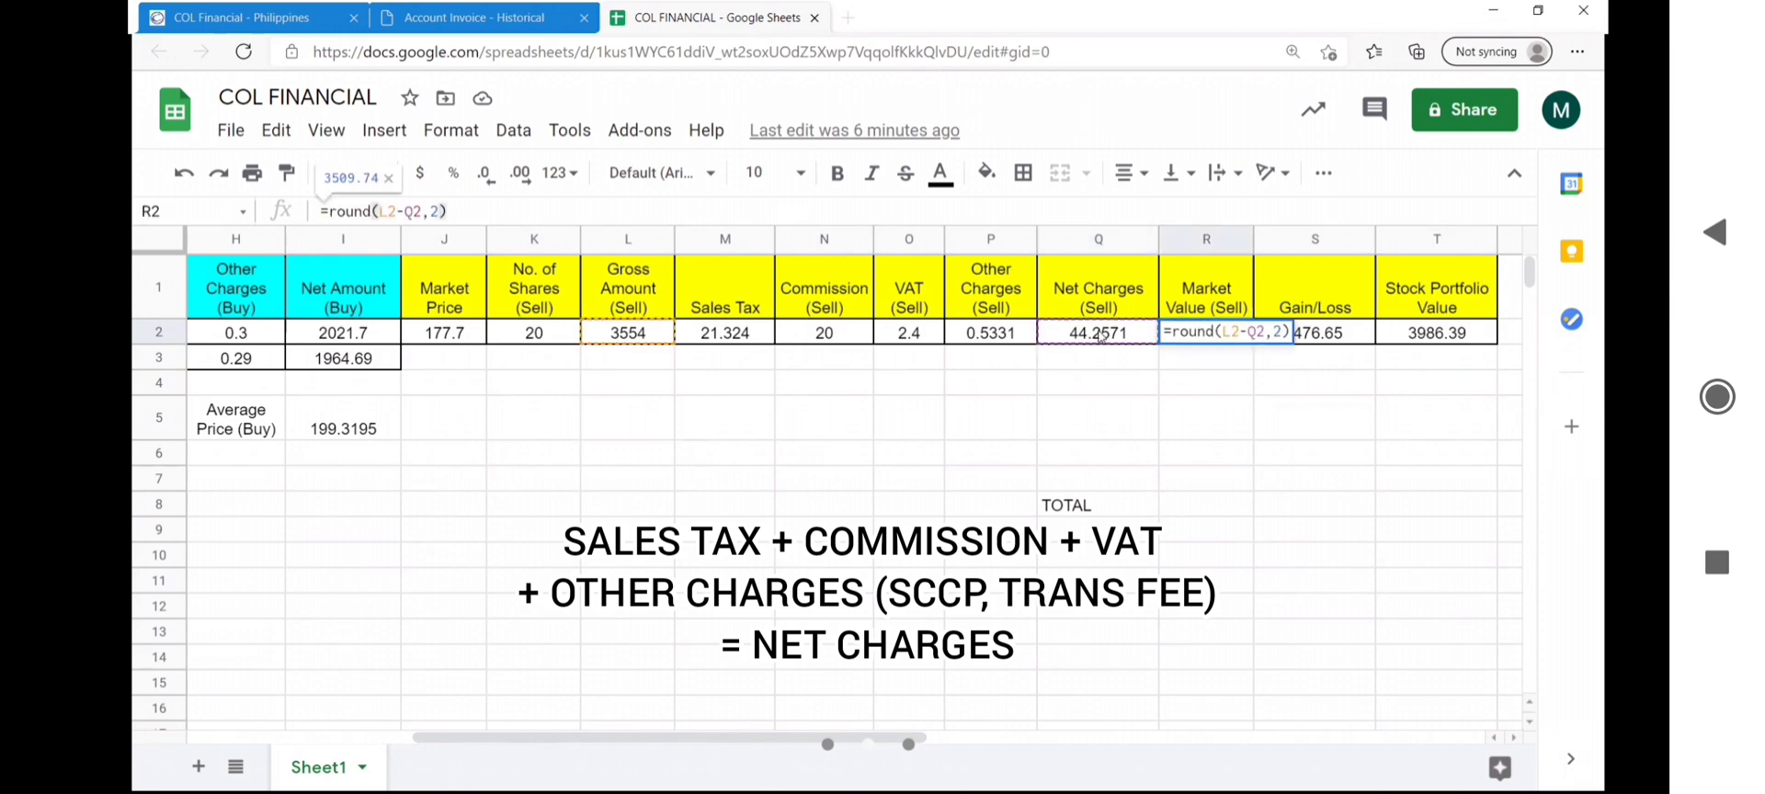
key("Return")
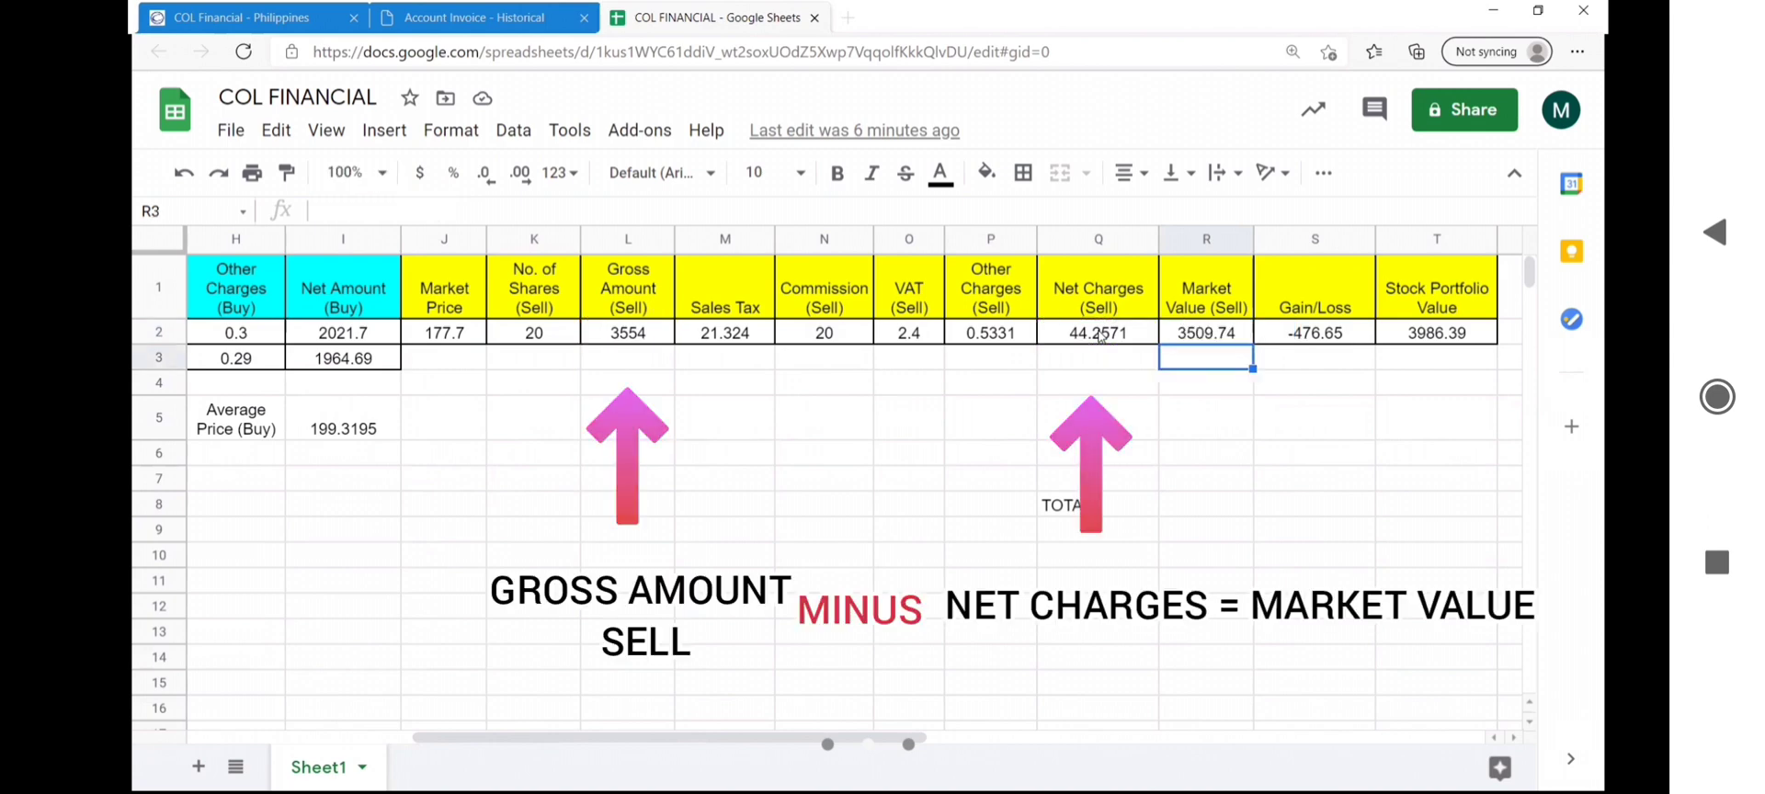
left_click(1237, 338)
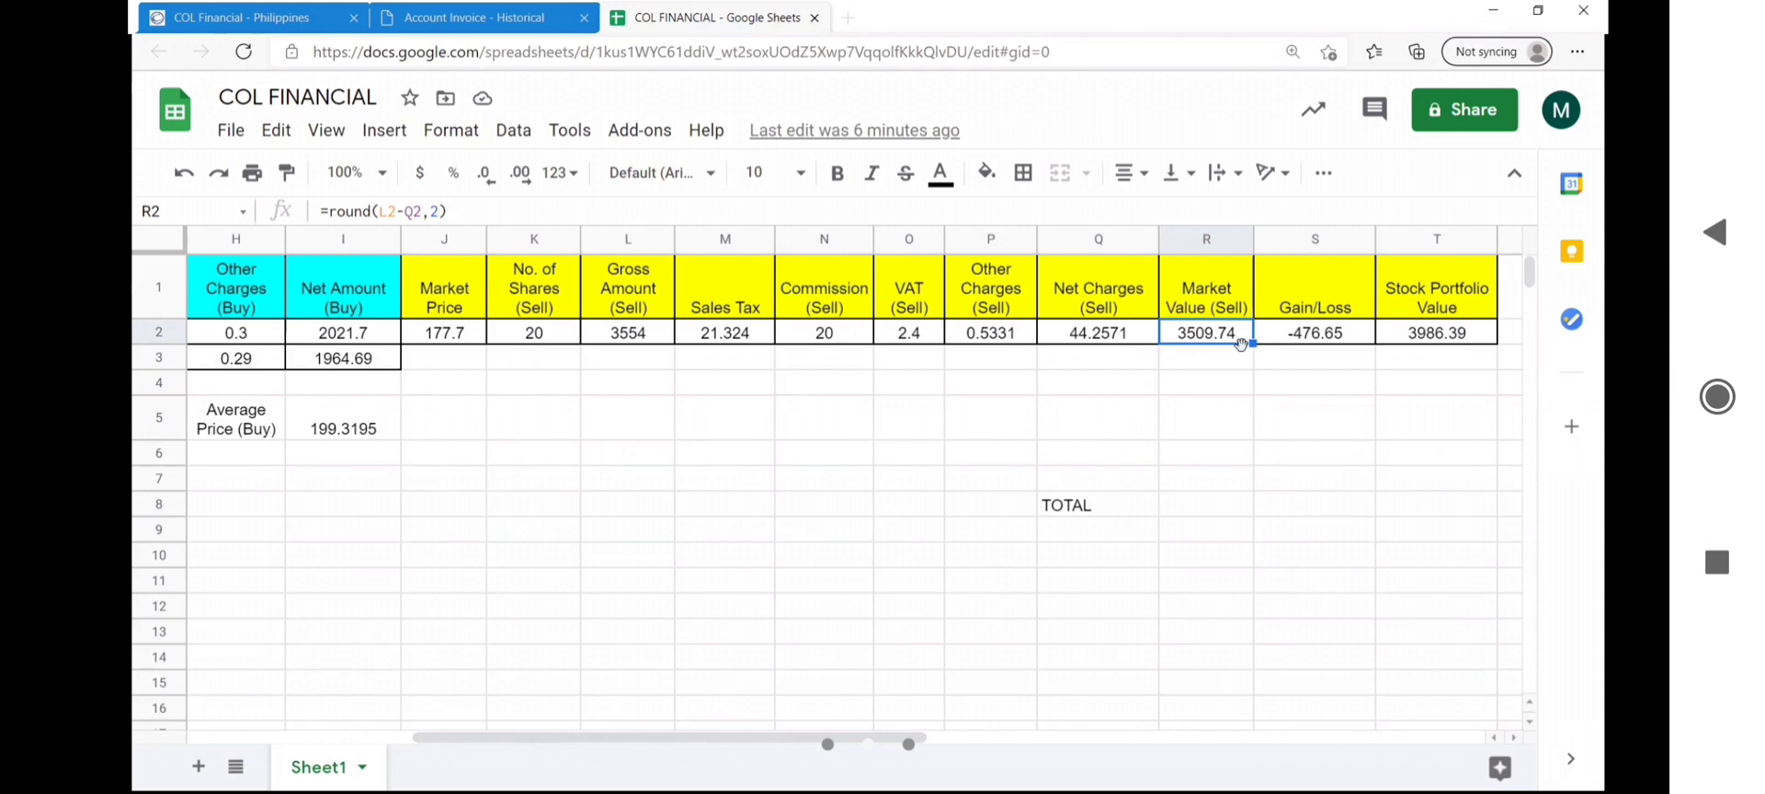
Step: Inspect the Gain/Loss formula in the first row and the cells it references
left_click(1331, 338)
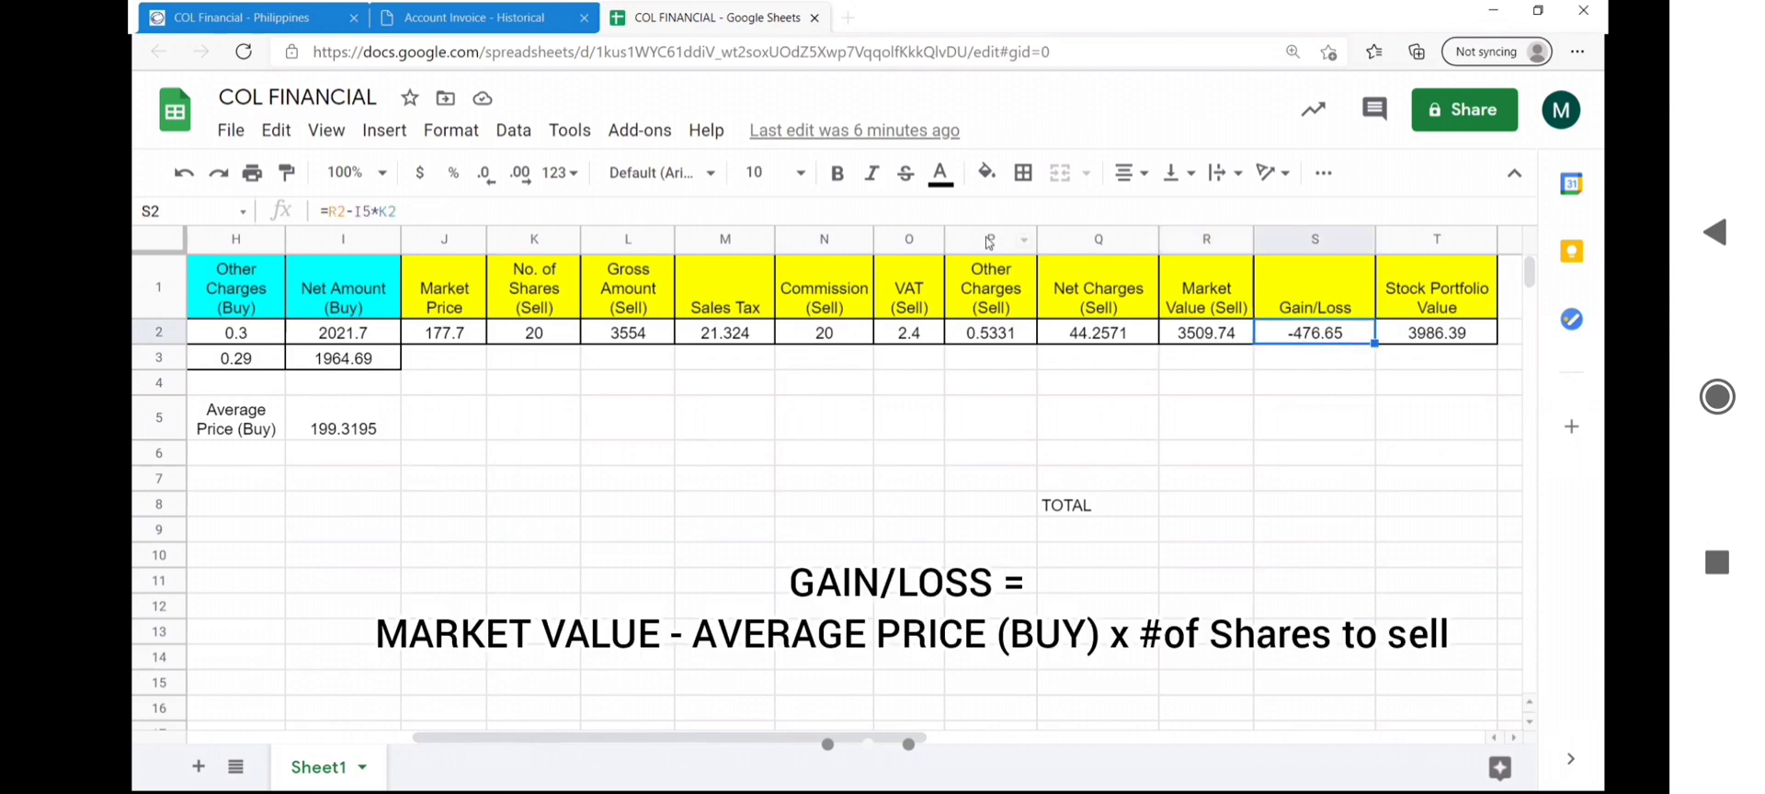
left_click(711, 211)
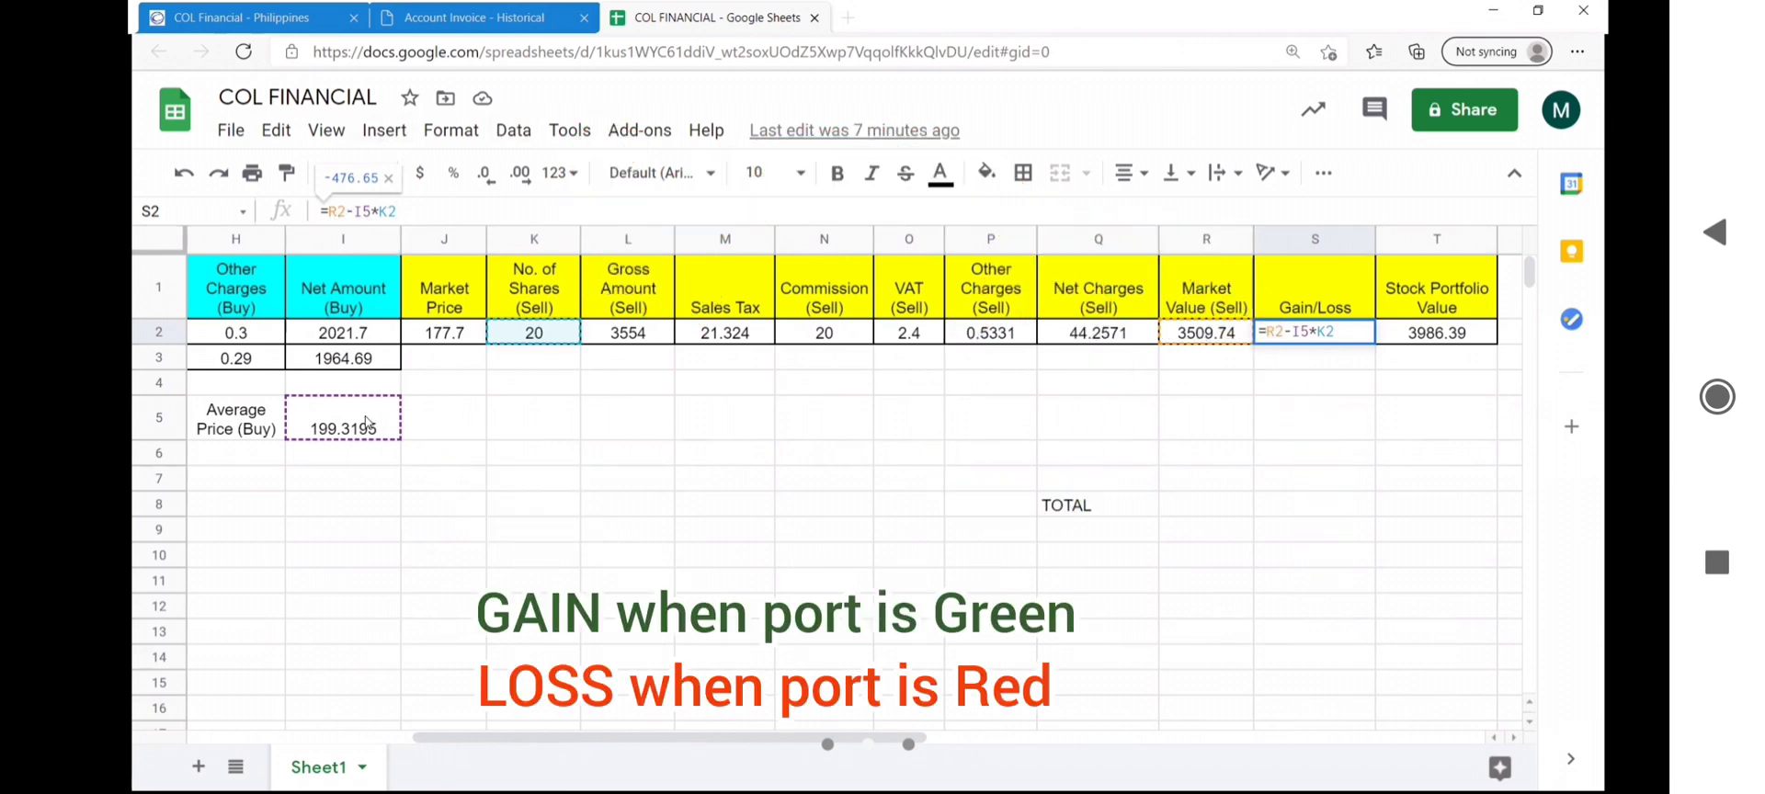
key("Return")
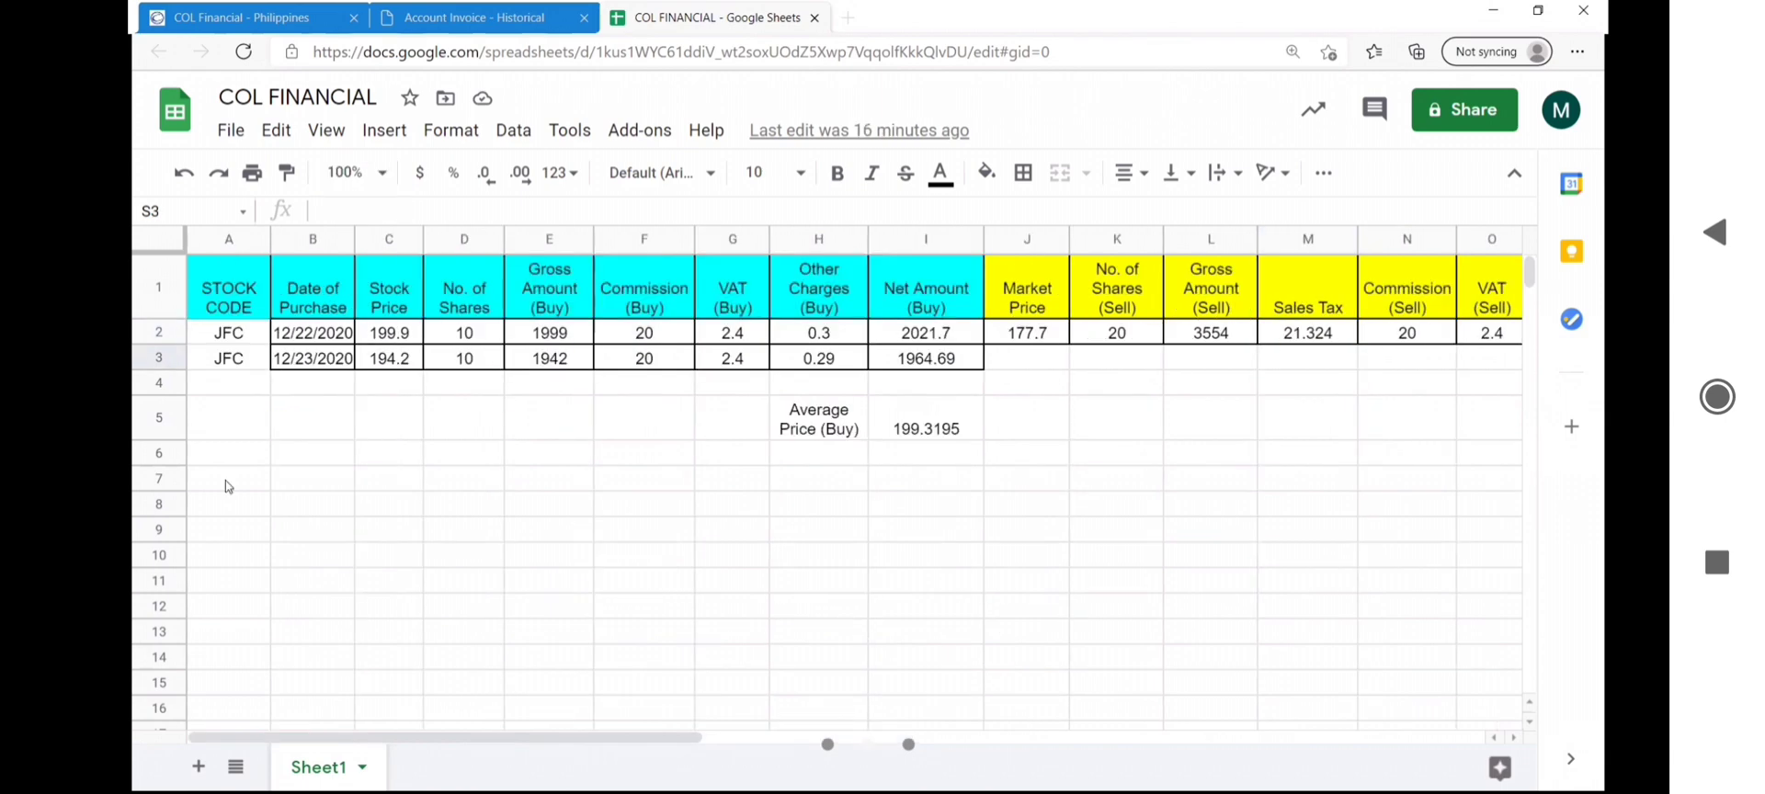
Step: Start an entry in row 7 with stock code MM and purchase date 01/14/2021, consulting its historical account invoice
left_click(224, 480)
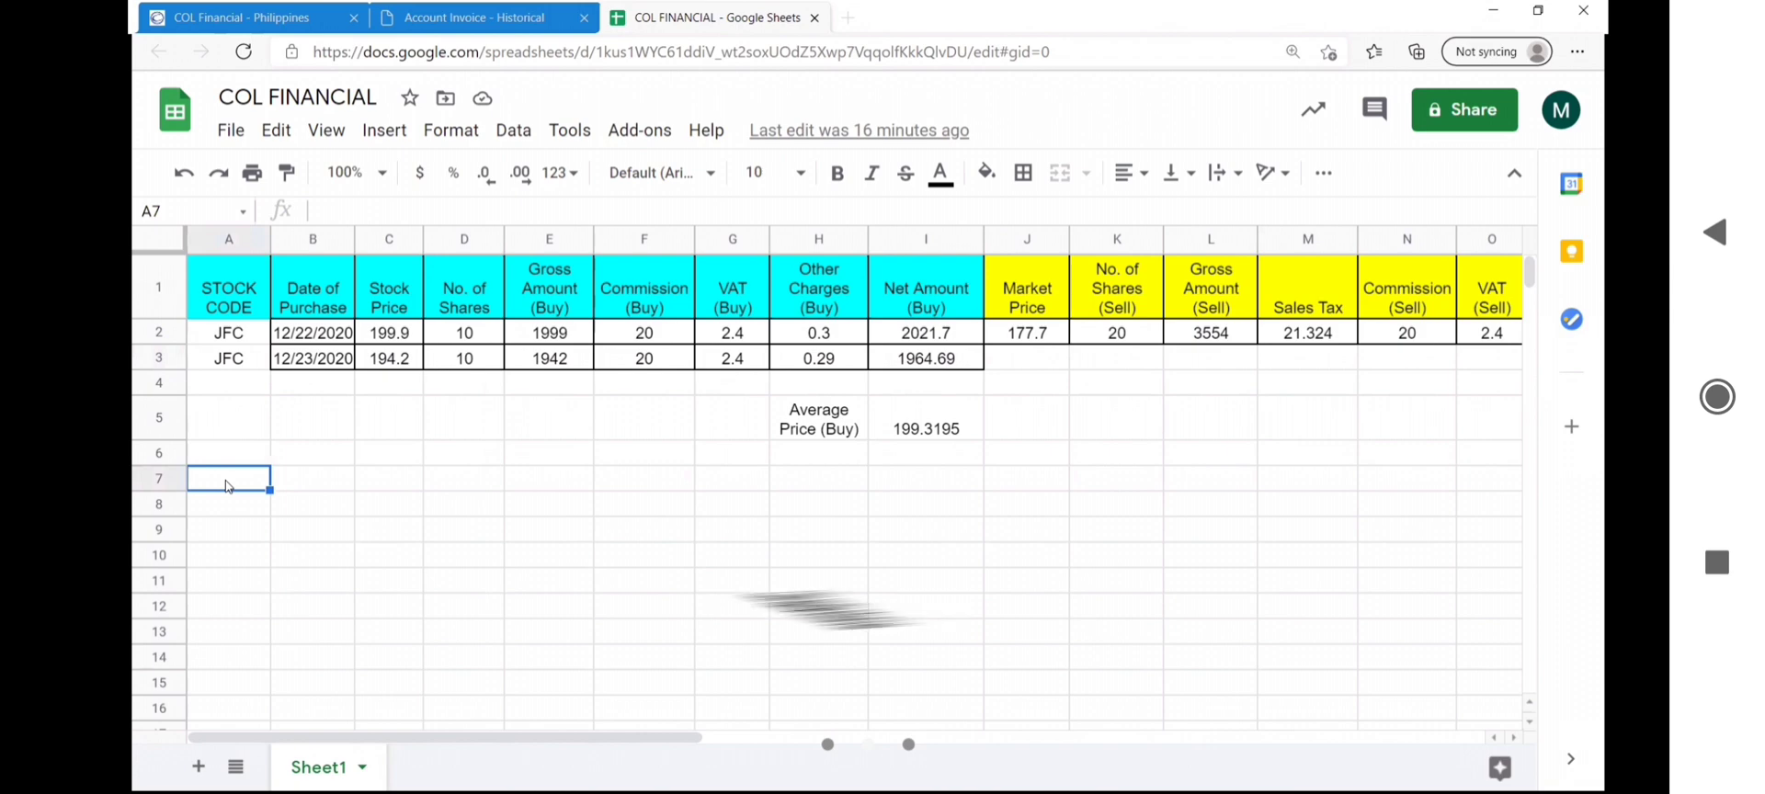
type("MM")
key("Tab")
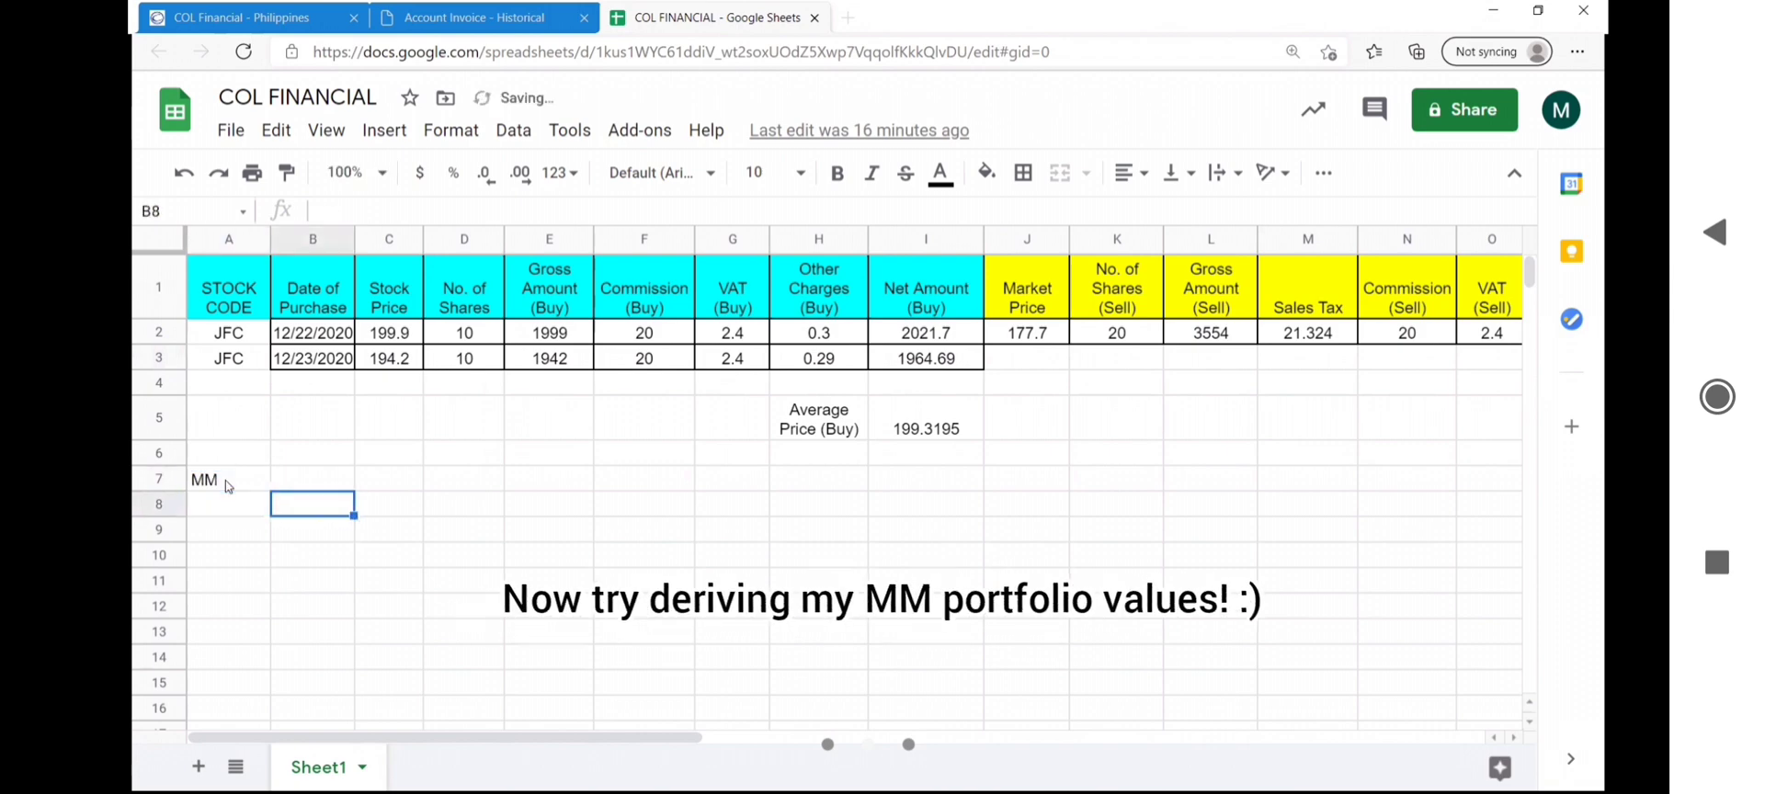
key("ctrl+shift+Tab")
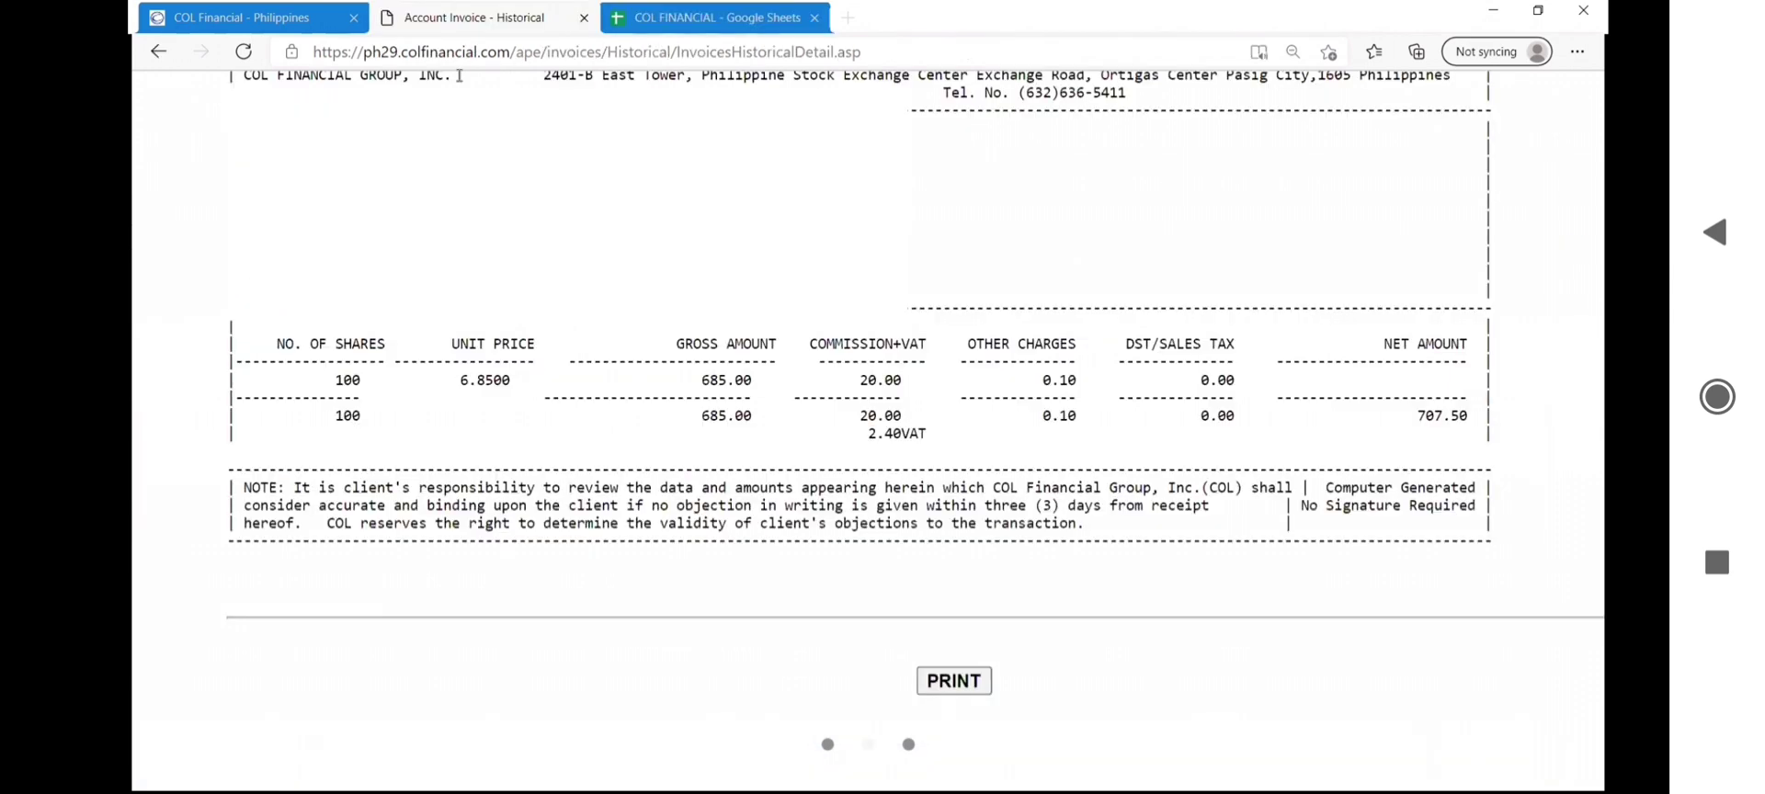
key("ctrl+Tab")
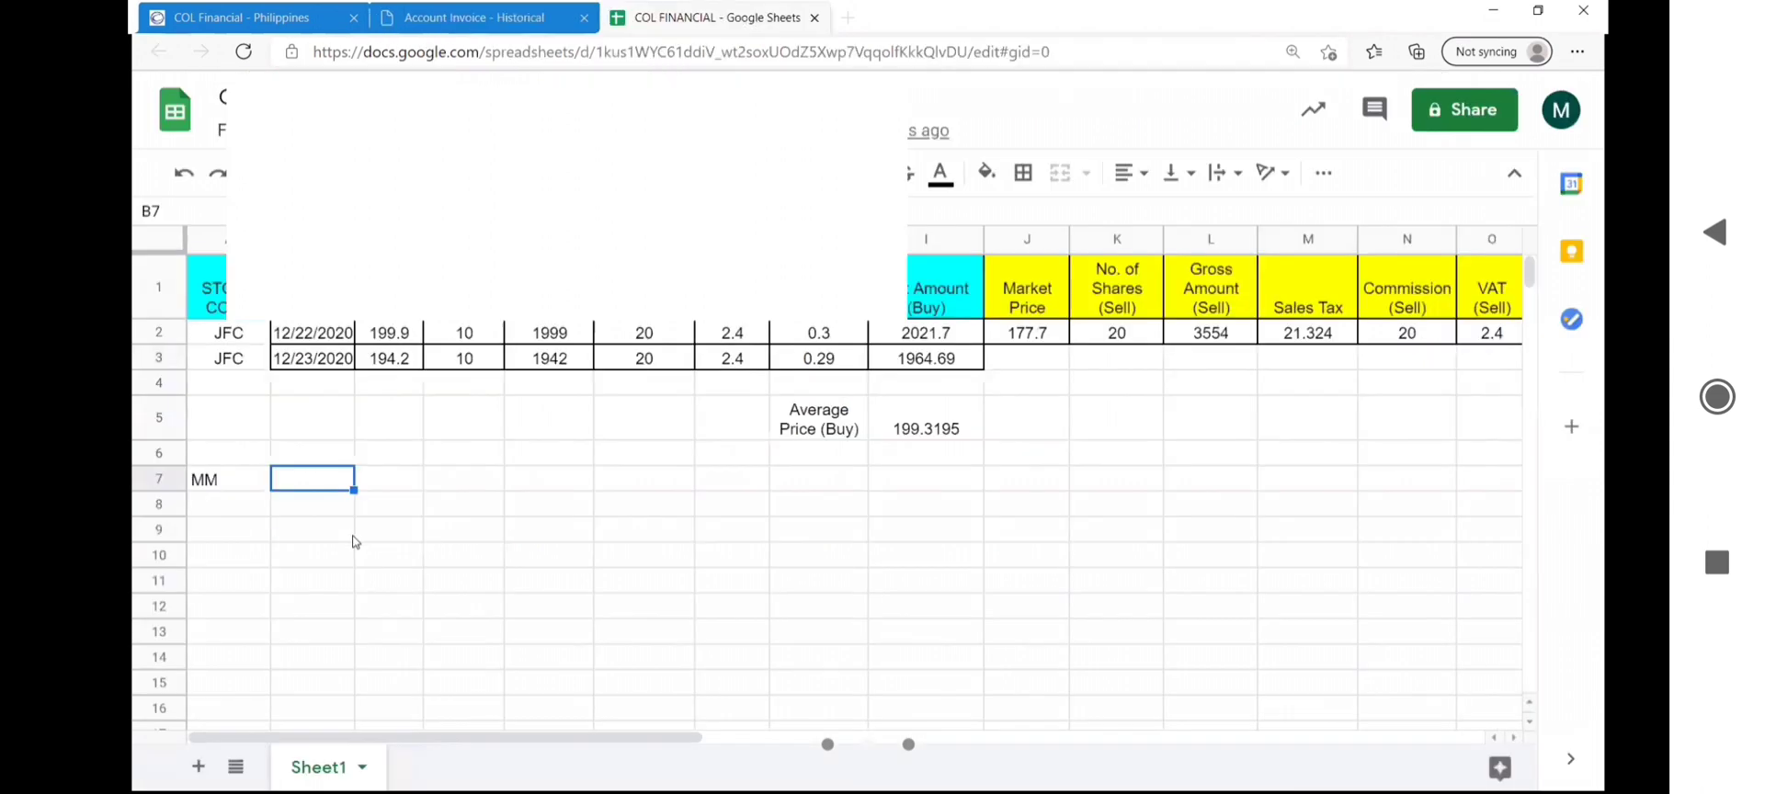
type("01/1")
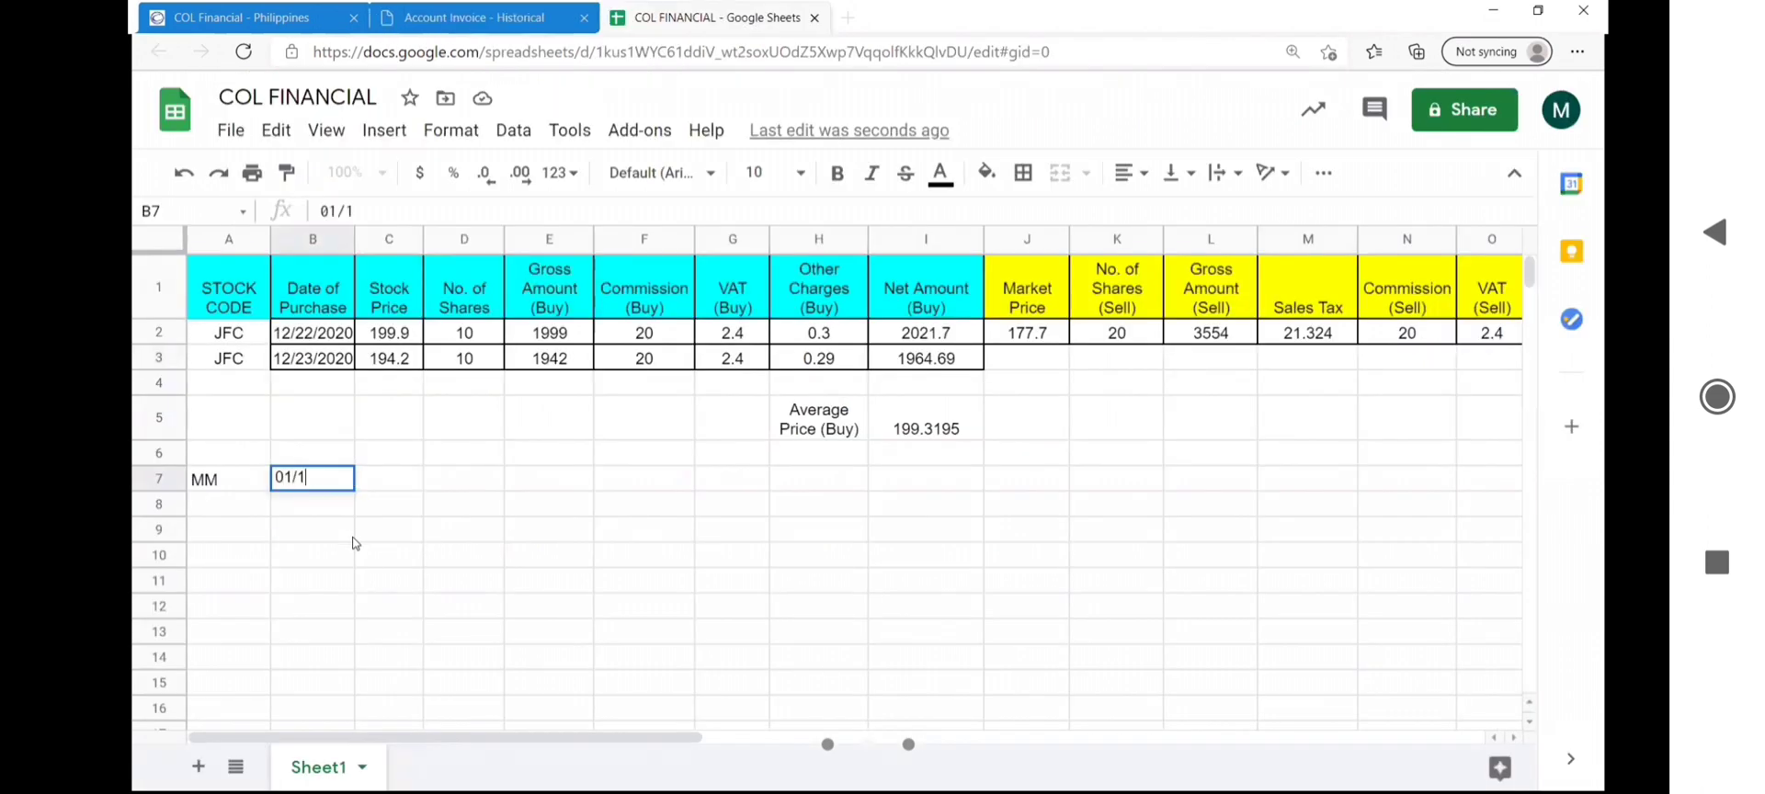
type("4/2021")
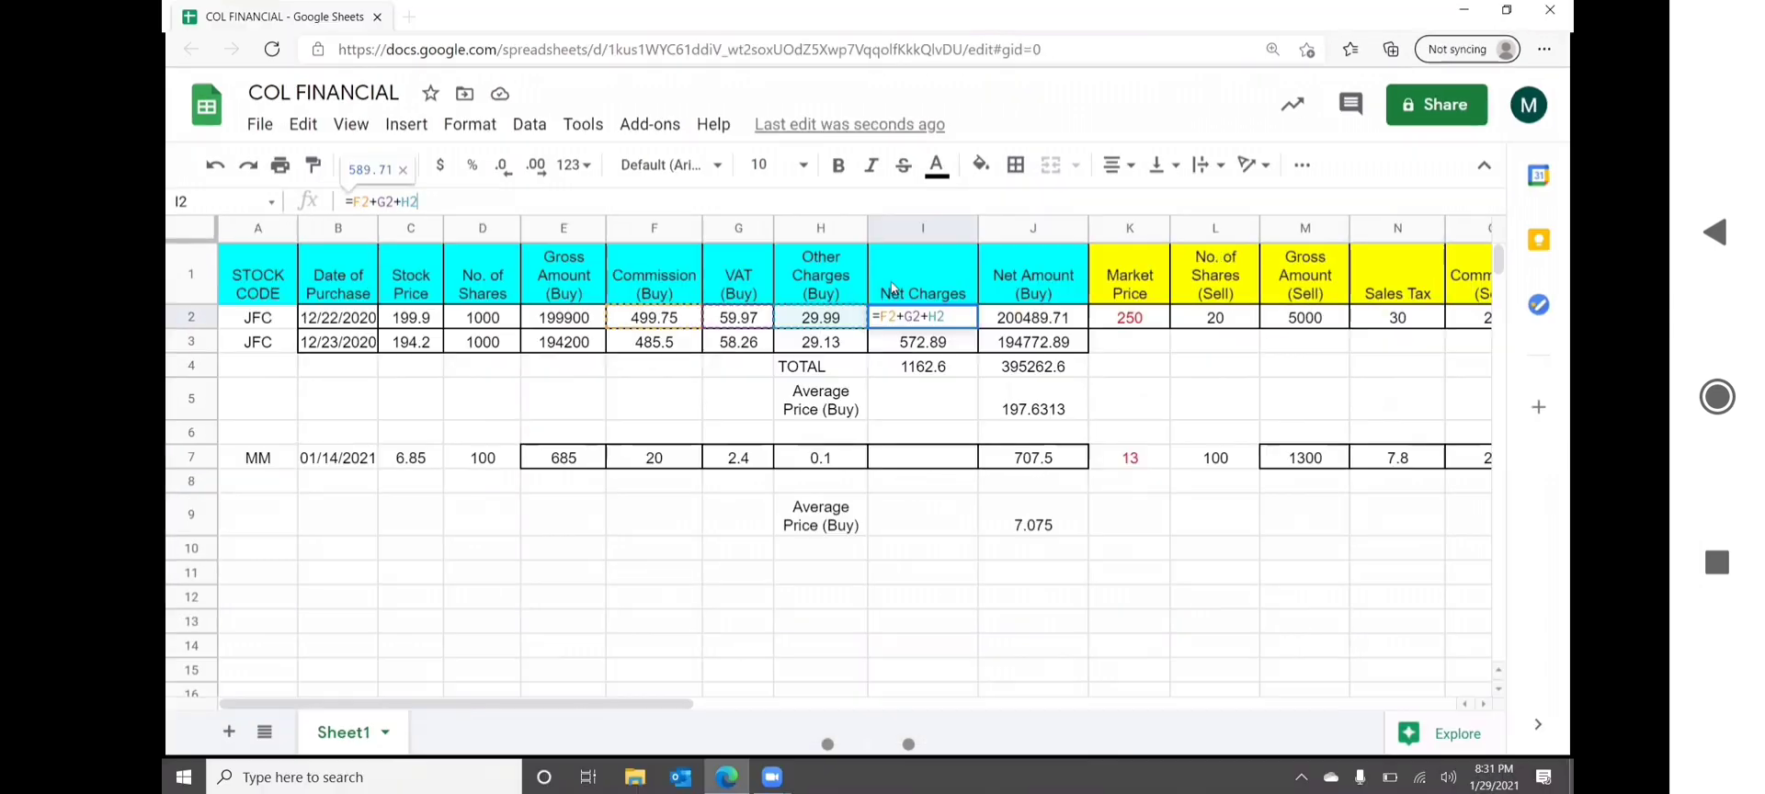
Step: Review the first JFC row from the buy-side Net Charges to the Net Charges (Sell) and Gain/Loss formulas
key("Right")
key("Right")
key("Right")
key("Right")
key("Right")
key("Right")
key("Right")
key("Right")
key("Right")
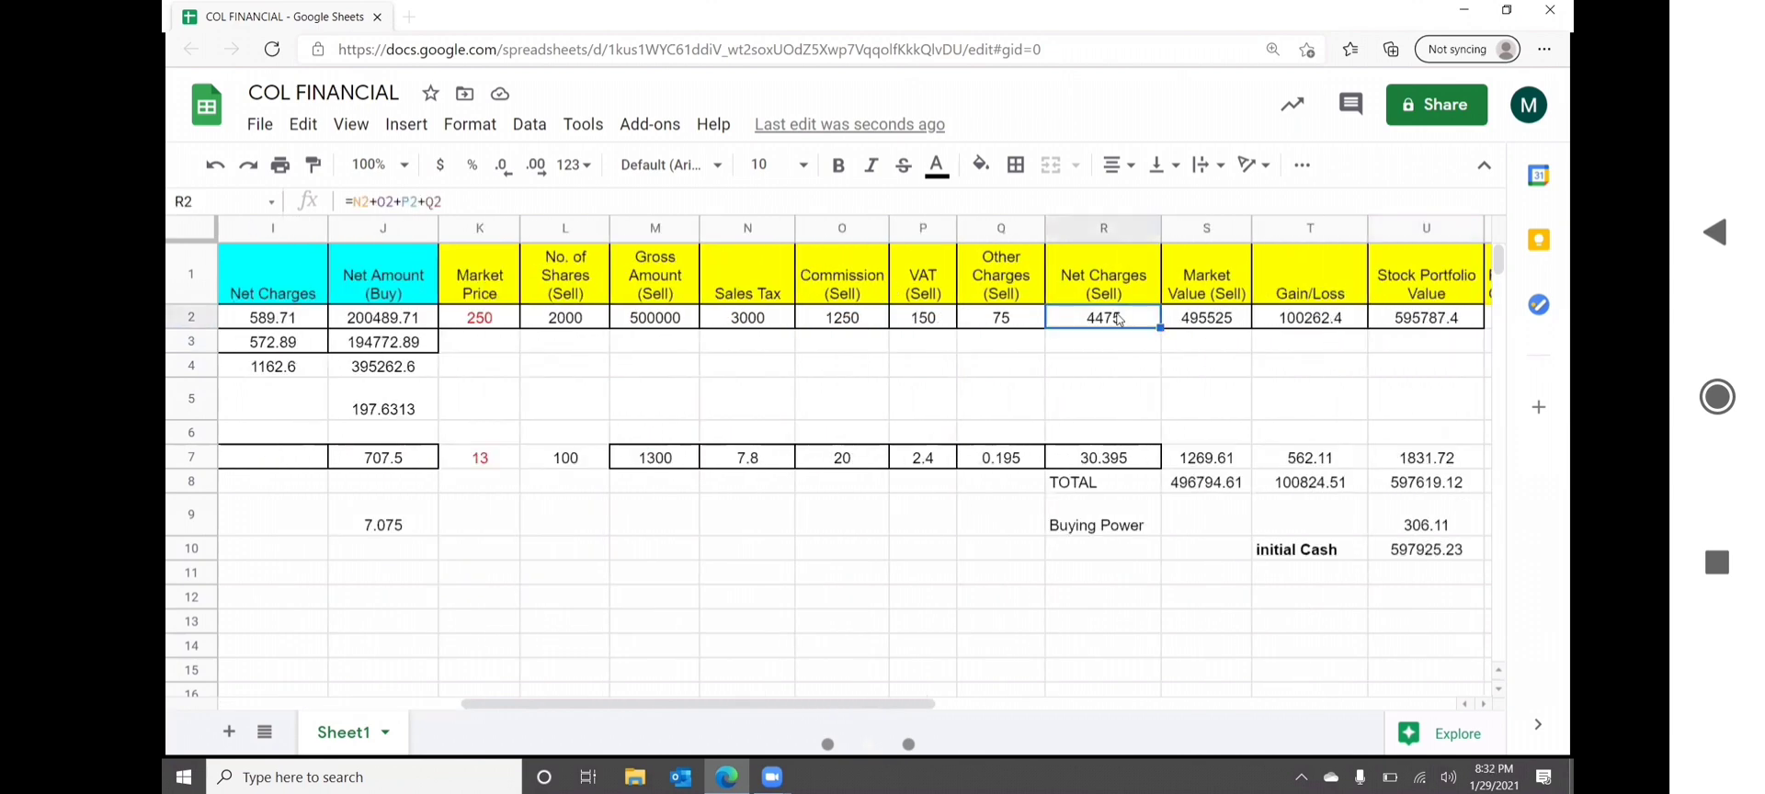
left_click(1307, 323)
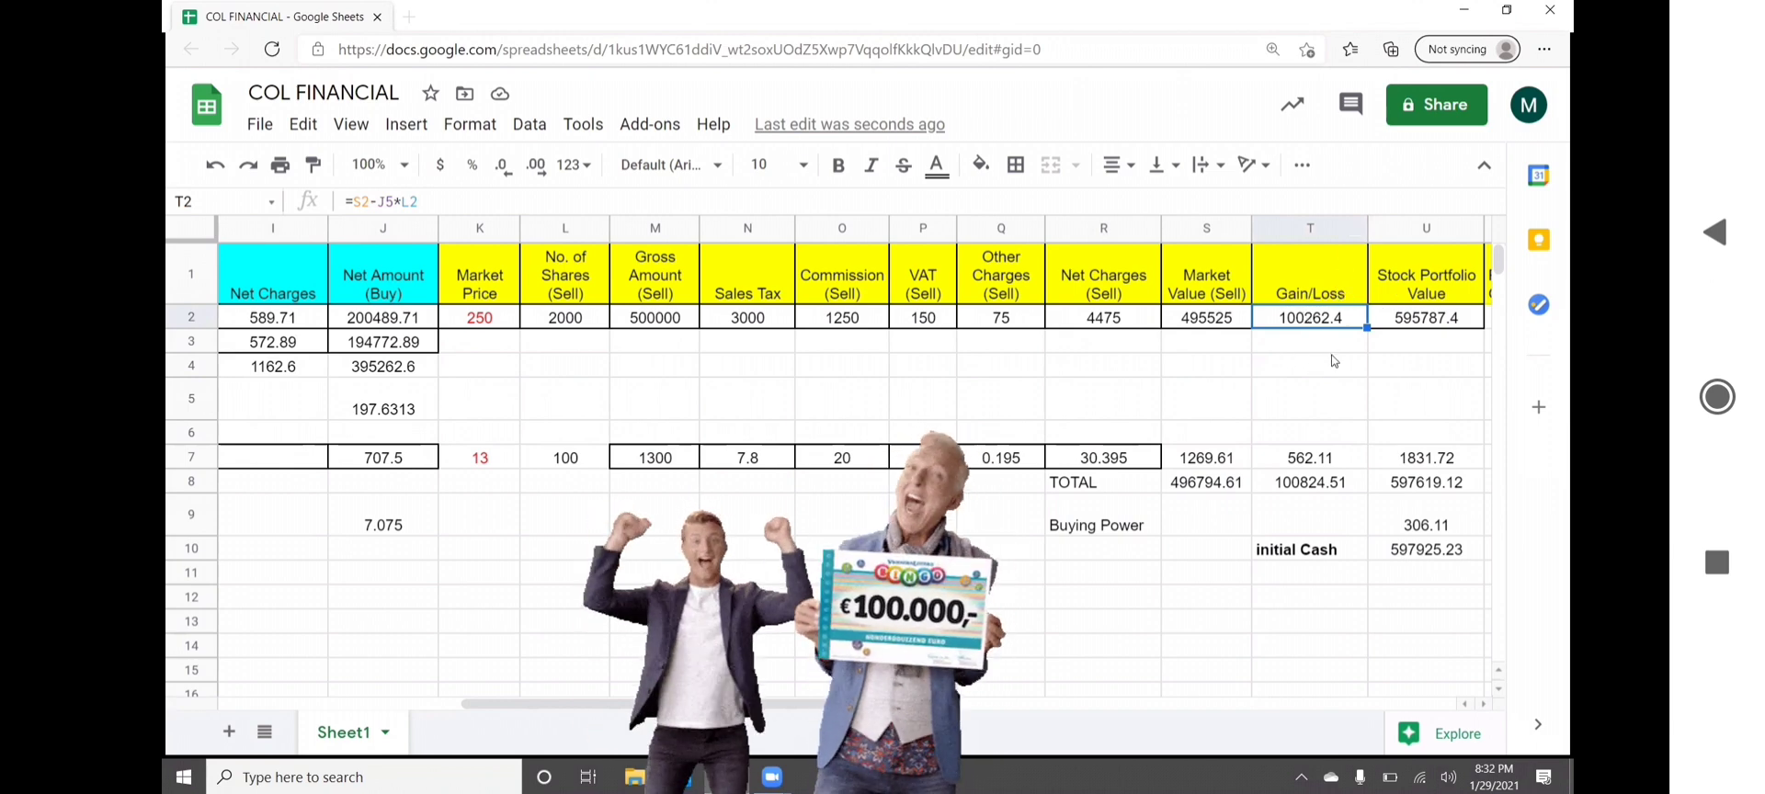
key("Down")
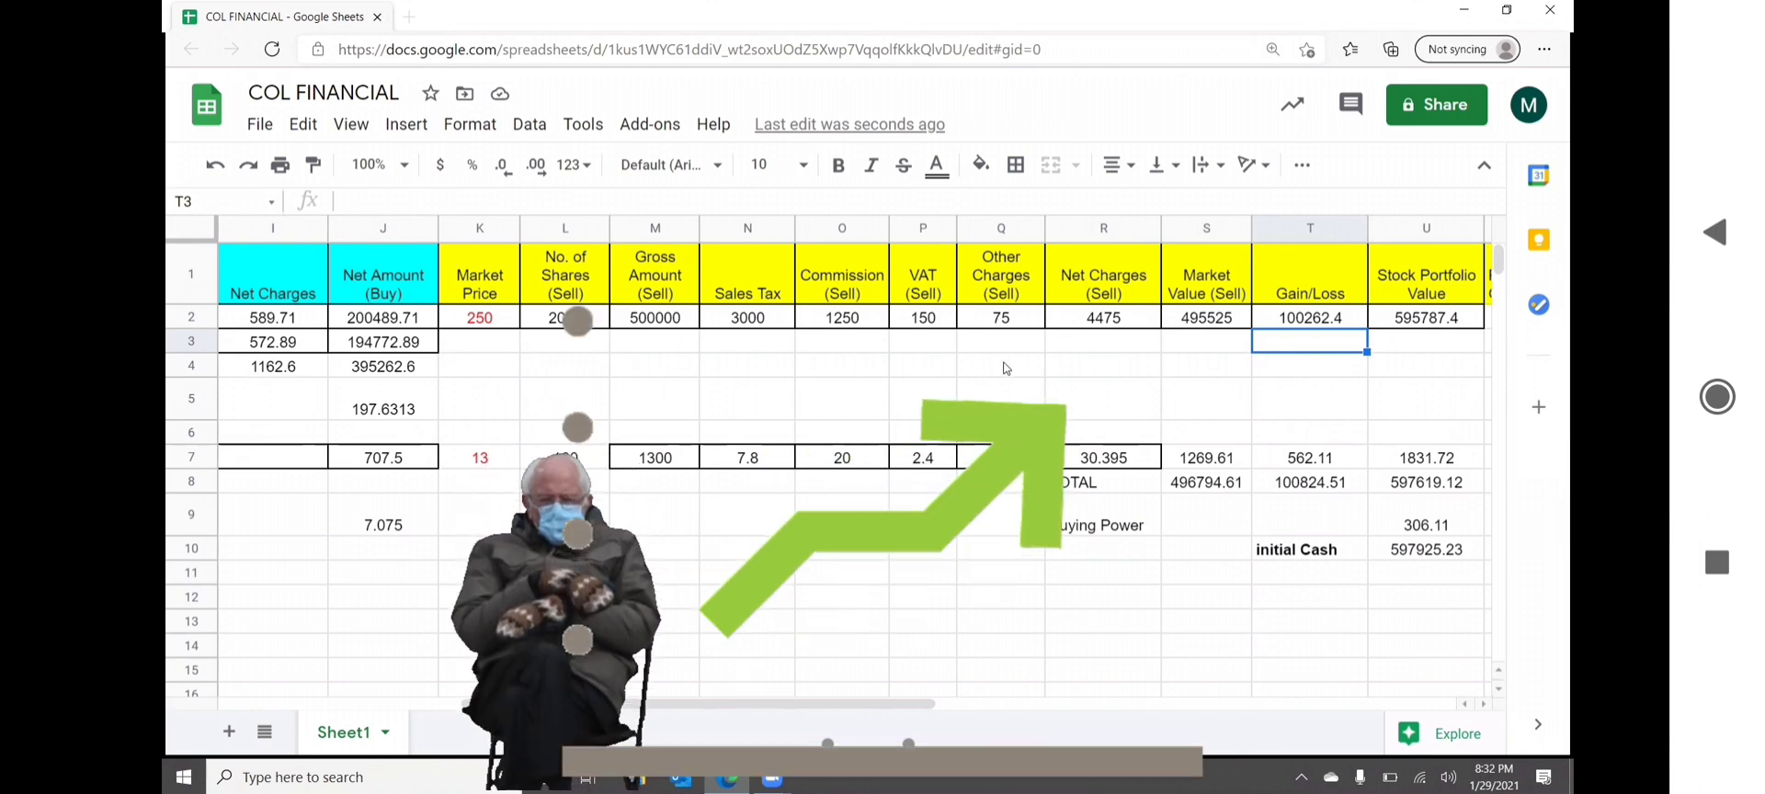
Step: Review the JFC purchases' buy columns from Stock Price onward, and compare them with the sell-side charges and portfolio values
scroll(1006, 368, "left", 5)
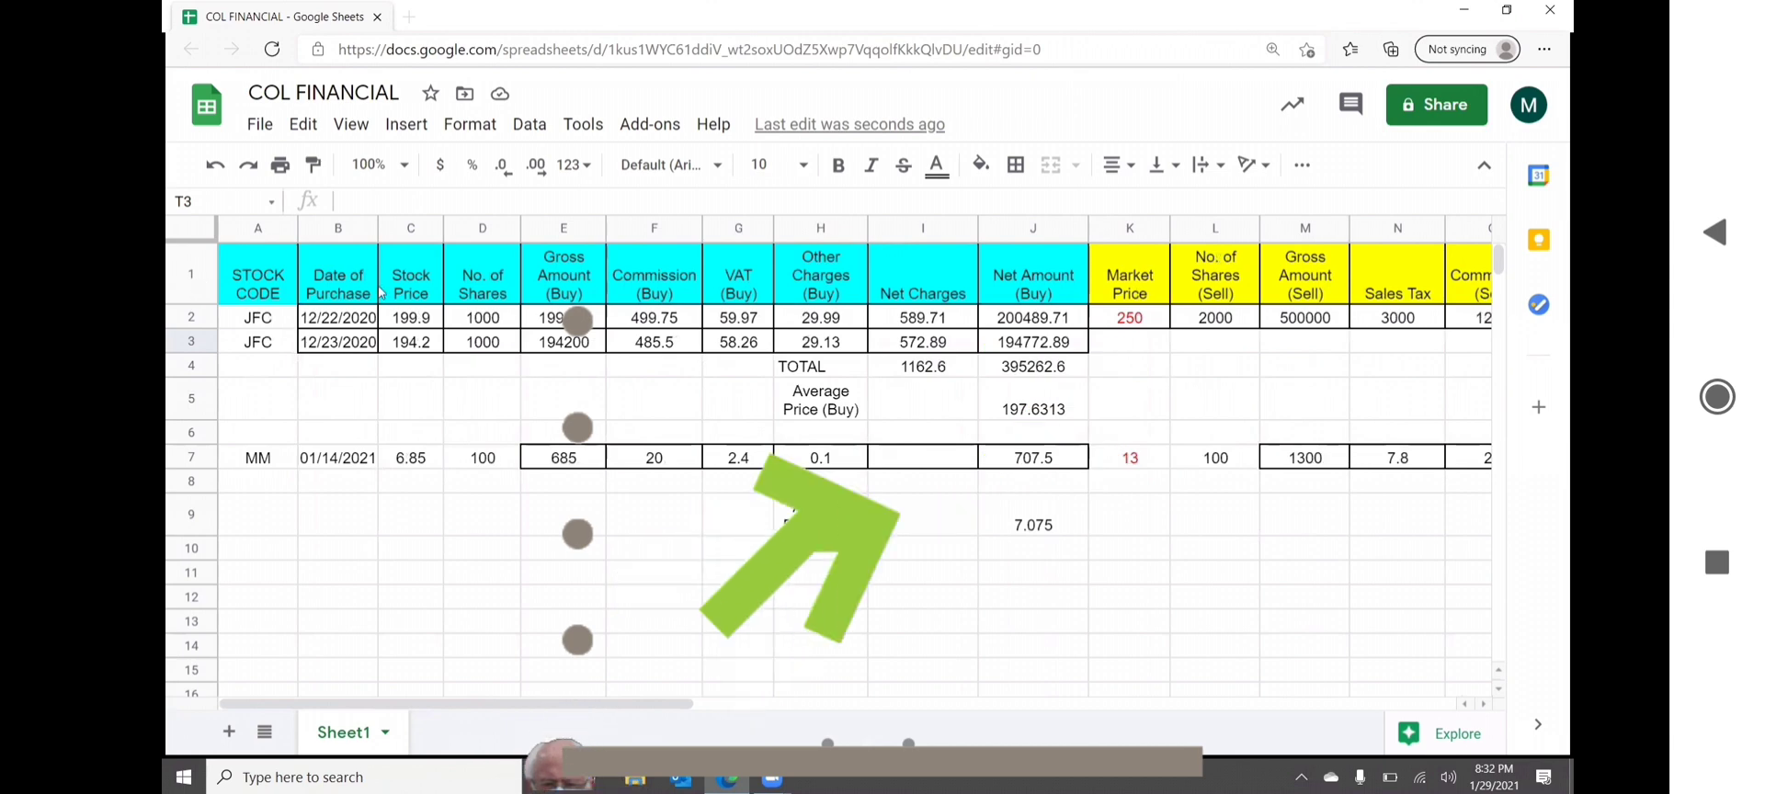
left_click(411, 319)
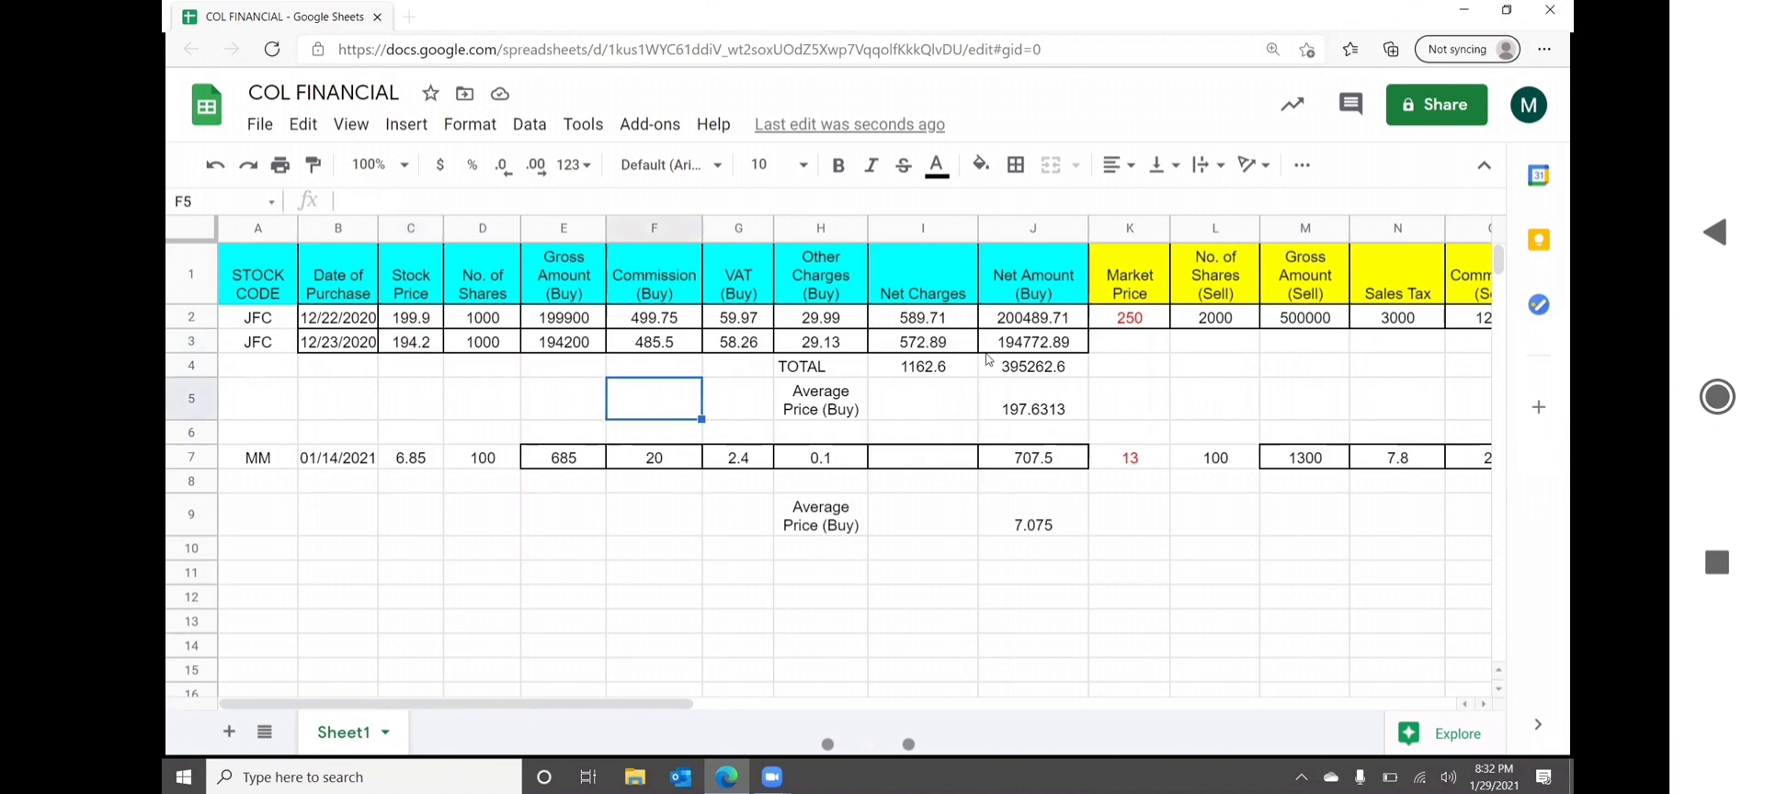
scroll(988, 358, "right", 5)
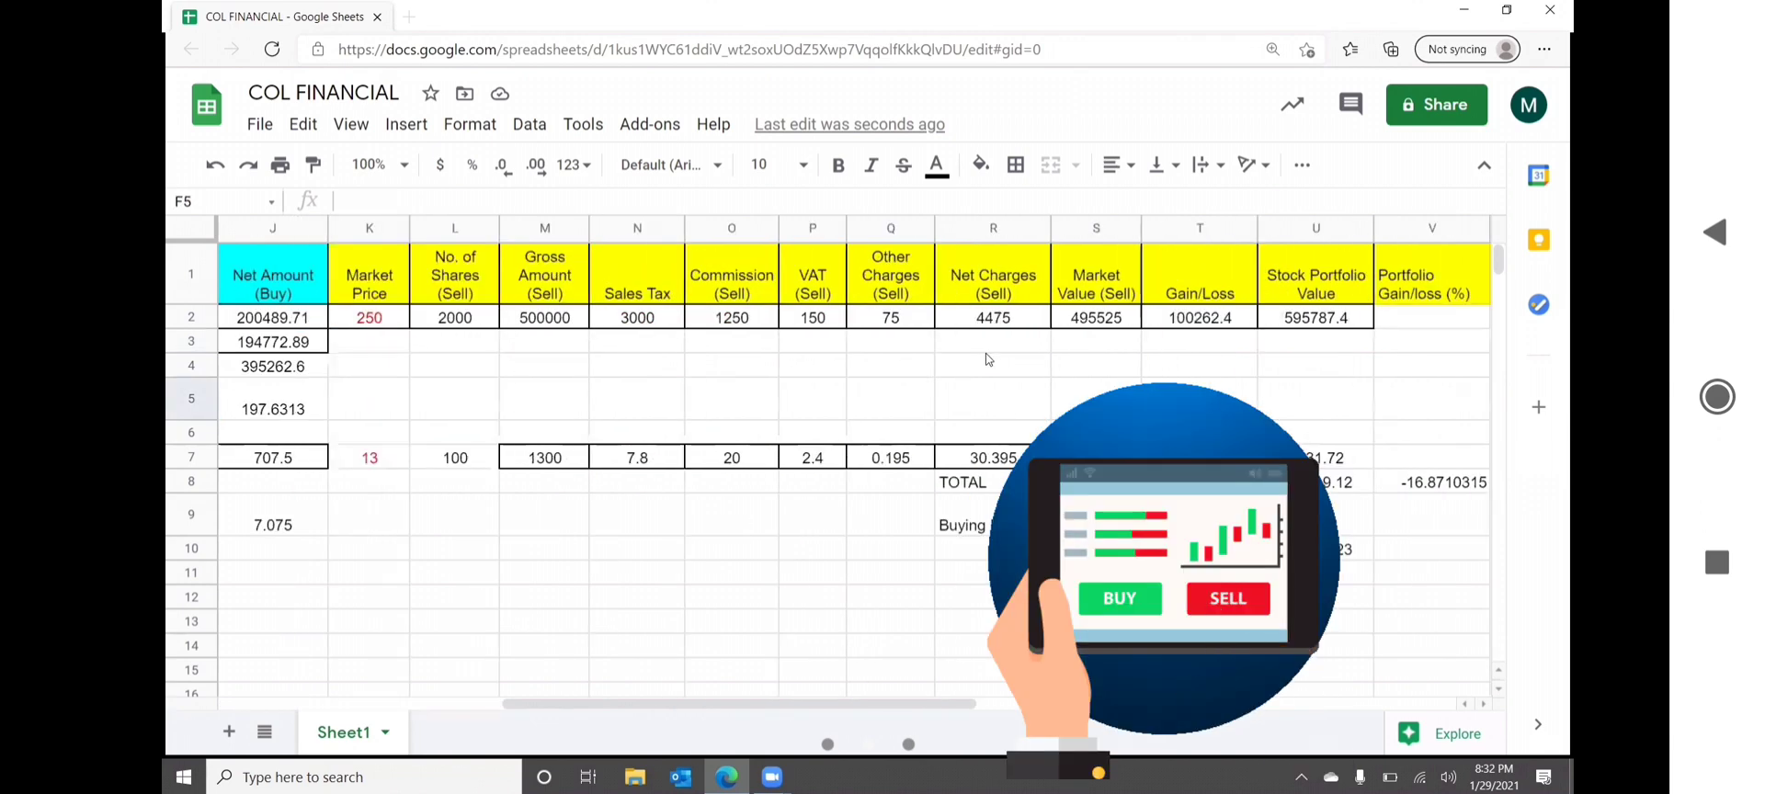
left_click(986, 352)
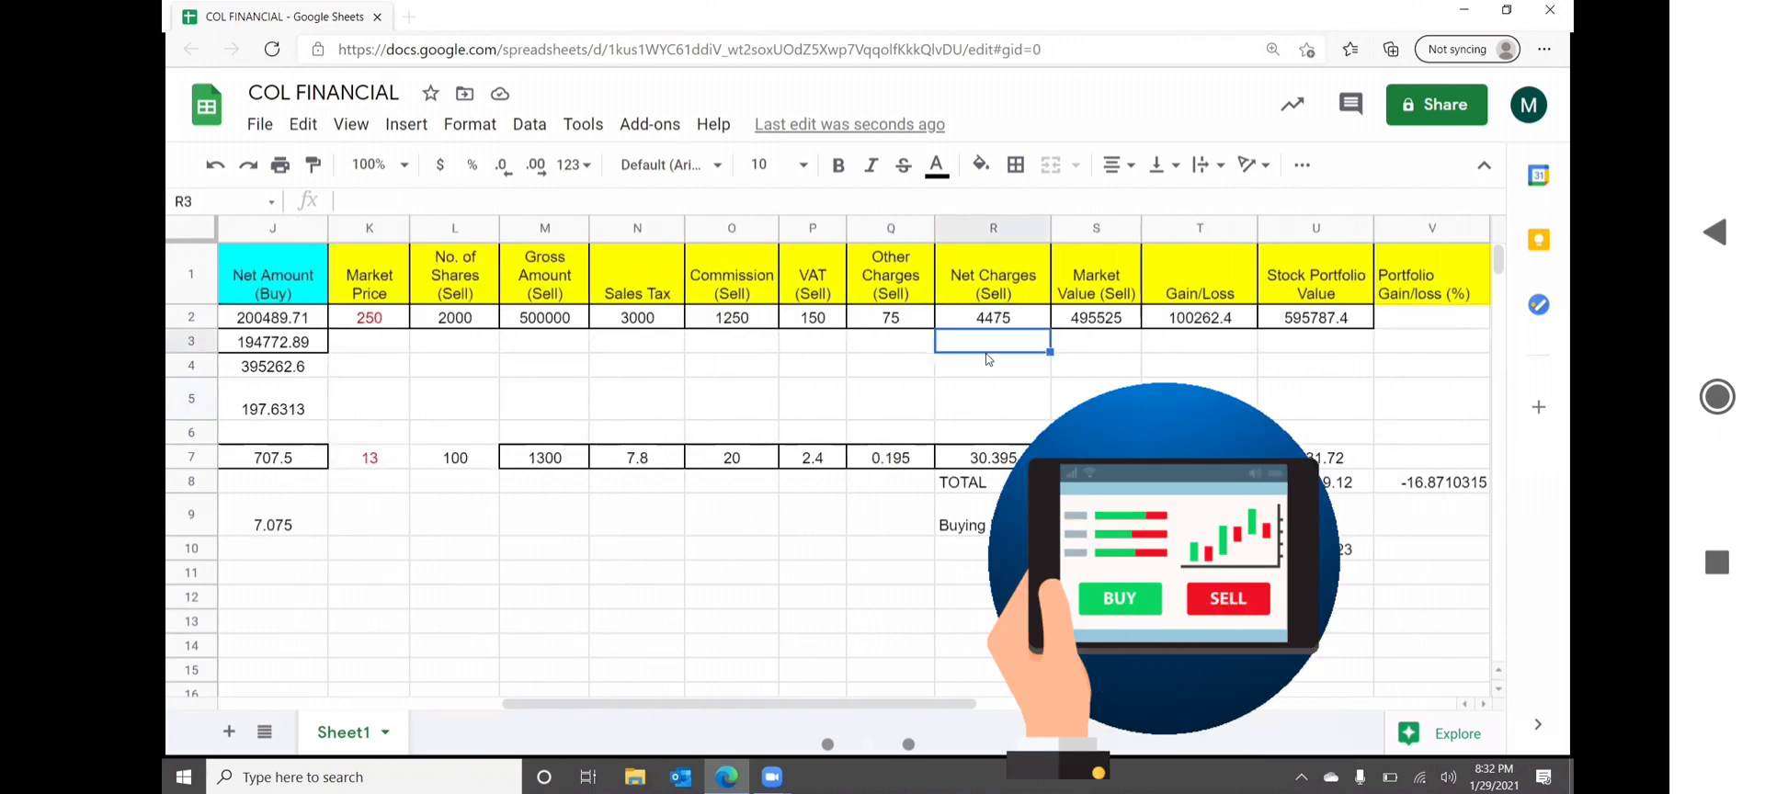